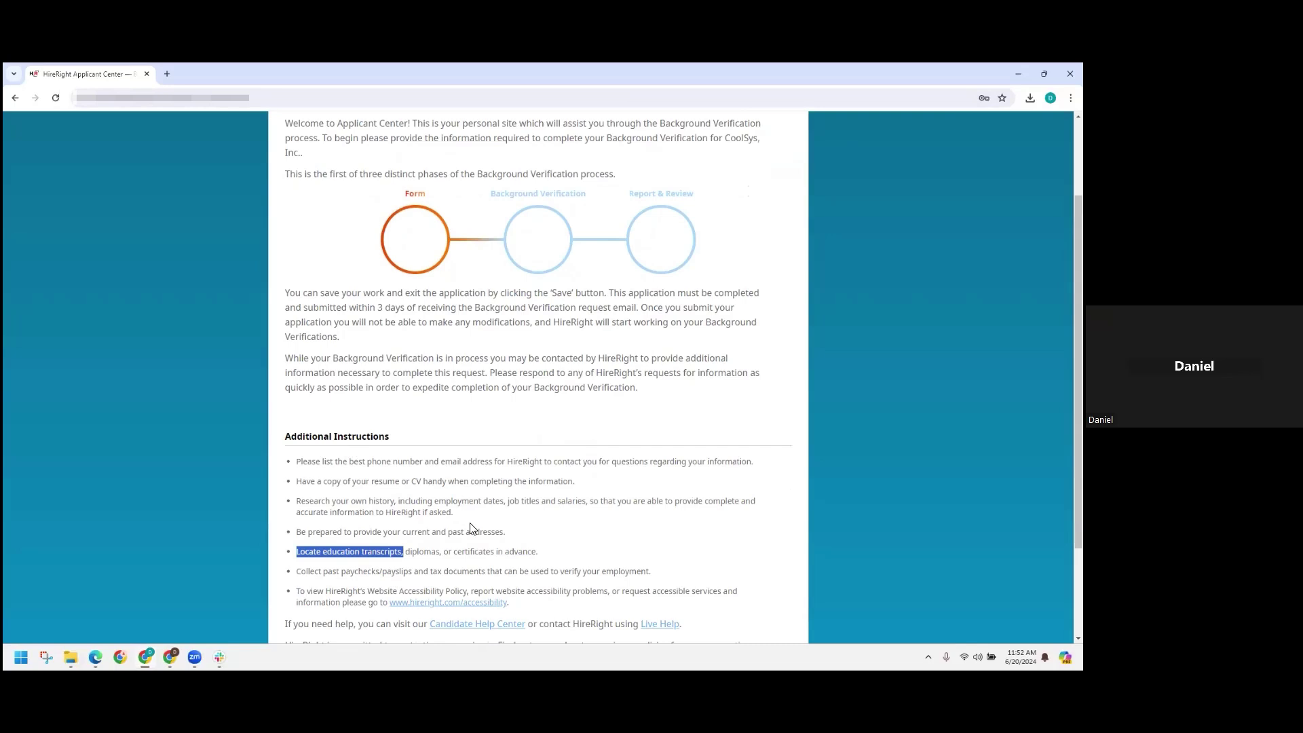
# Read the Additional Instructions and highlight the advice to have a copy of the resume handy.
pyautogui.scroll(-1, 469, 515)
pyautogui.scroll(-1, 452, 442)
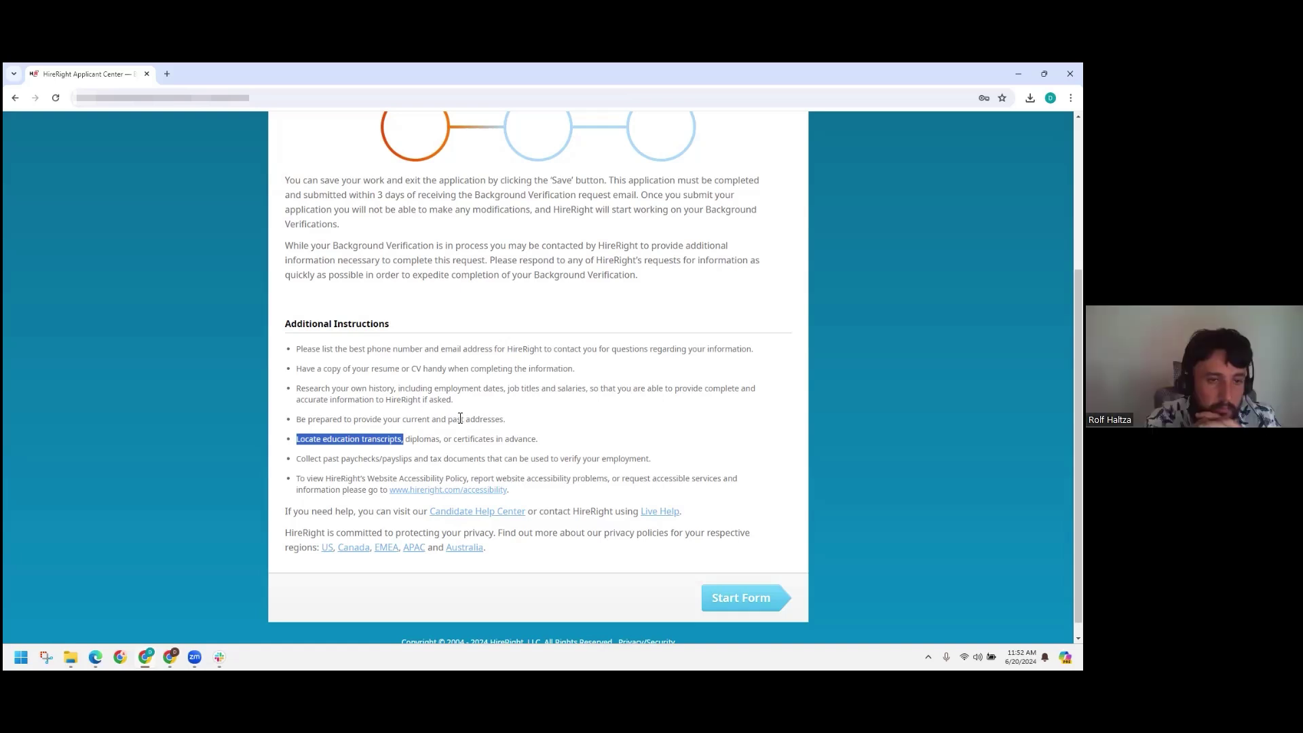
pyautogui.moveTo(296, 369); pyautogui.dragTo(406, 368)
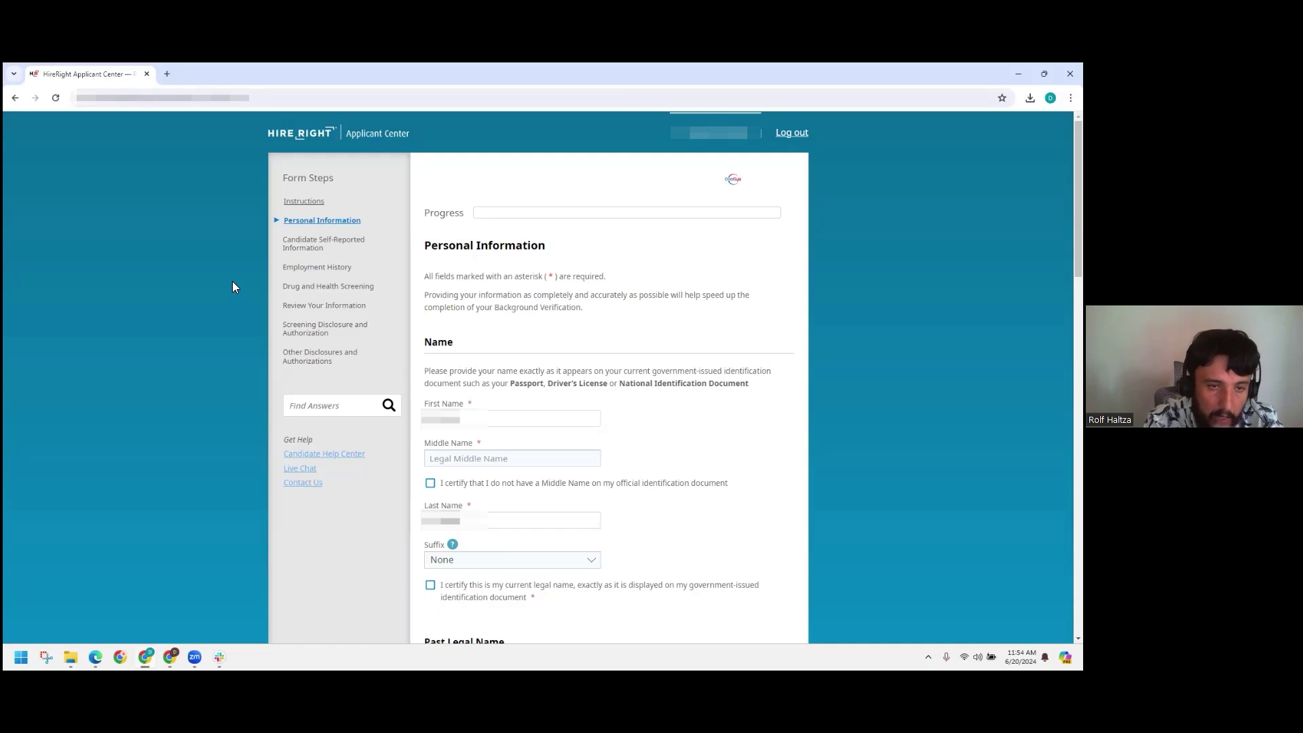
# Review the Personal Information form, covering legal name, past names, mailing address, contact information and identification.
pyautogui.click(462, 455)
pyautogui.scroll(-5, 474, 462)
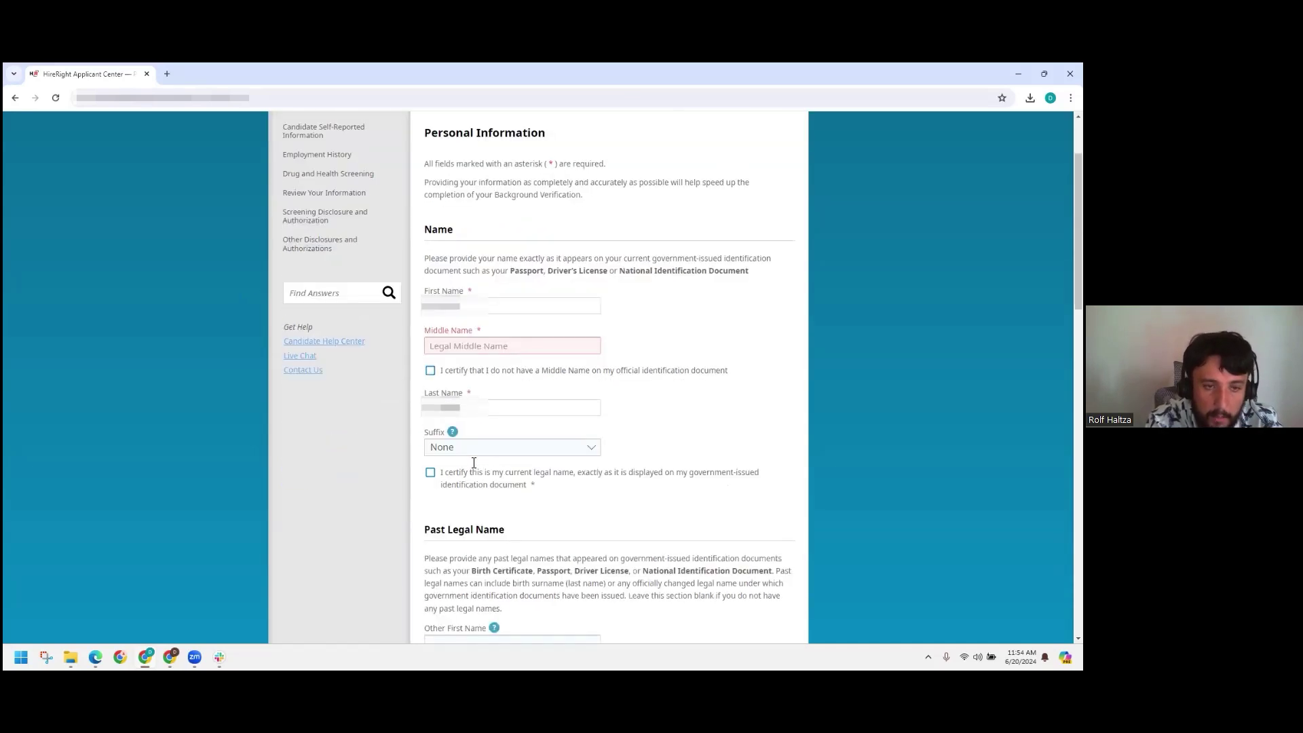
pyautogui.scroll(-2, 471, 464)
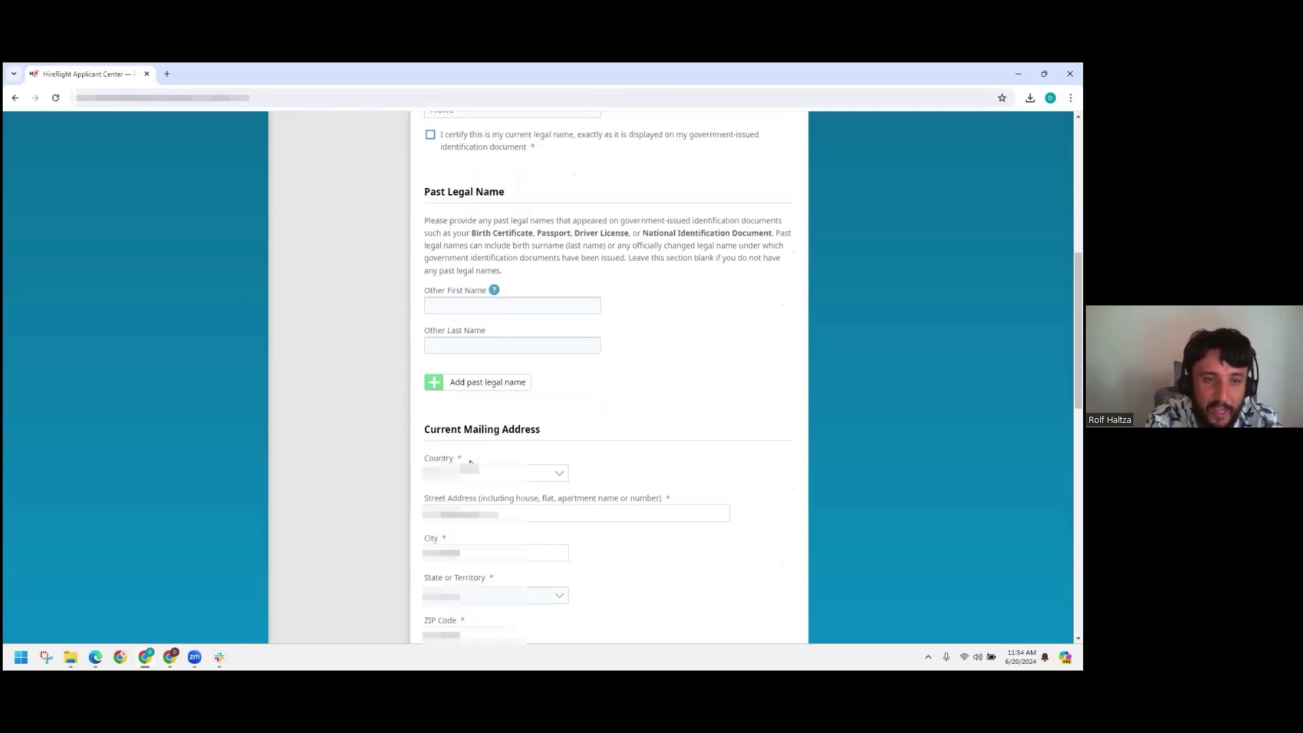
pyautogui.scroll(-1, 469, 461)
pyautogui.scroll(-1, 469, 462)
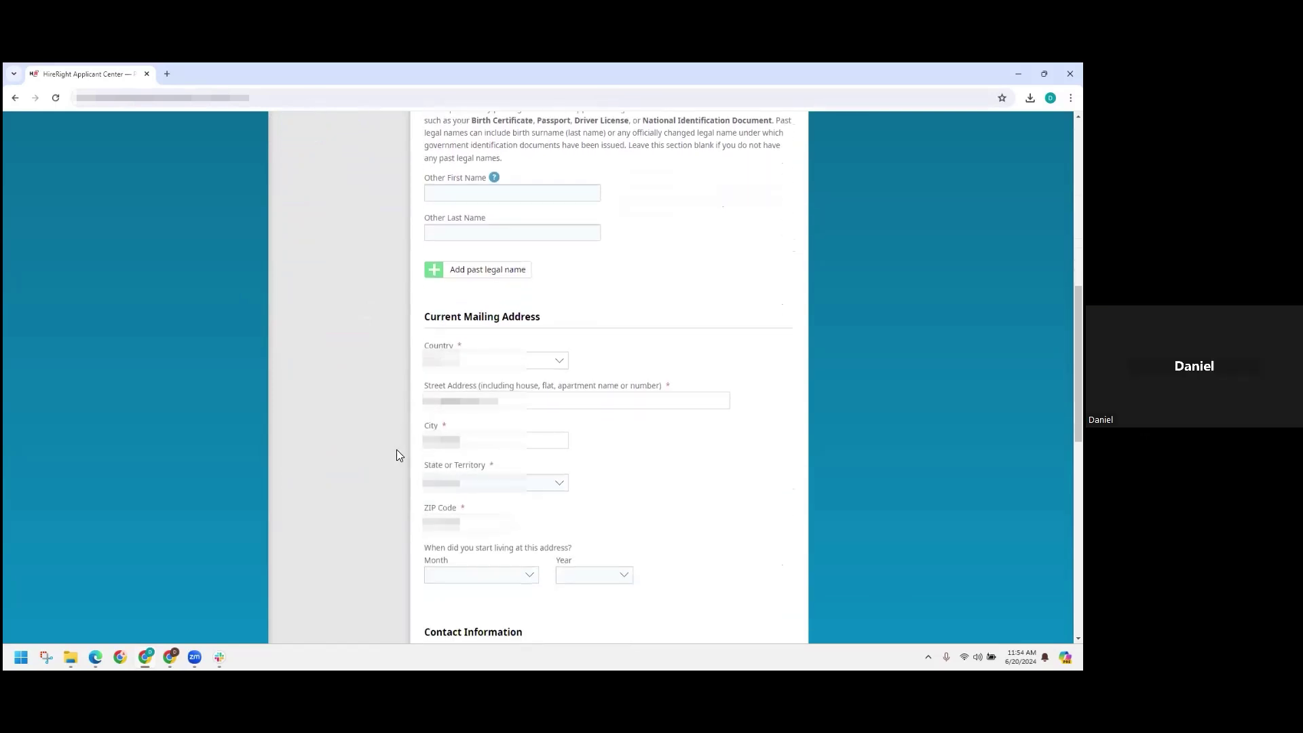
pyautogui.scroll(-2, 398, 450)
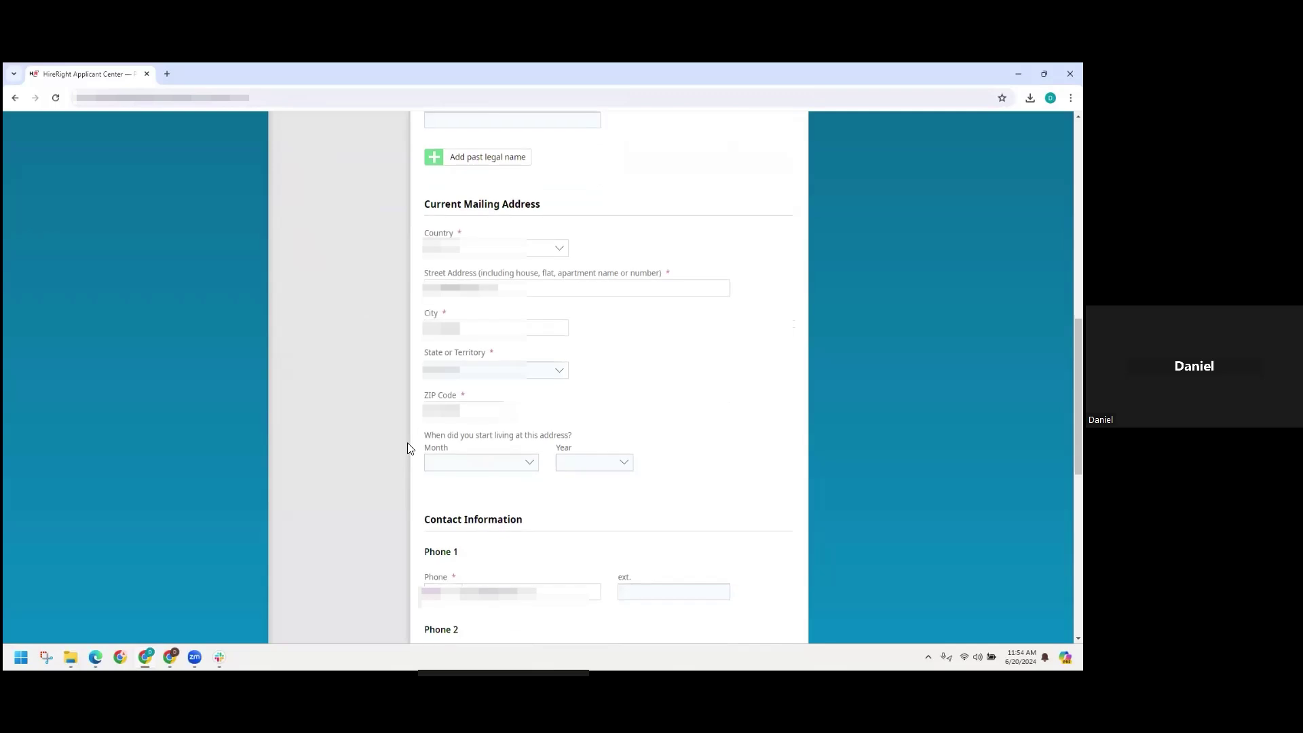
pyautogui.scroll(-1, 413, 444)
pyautogui.scroll(-7, 419, 440)
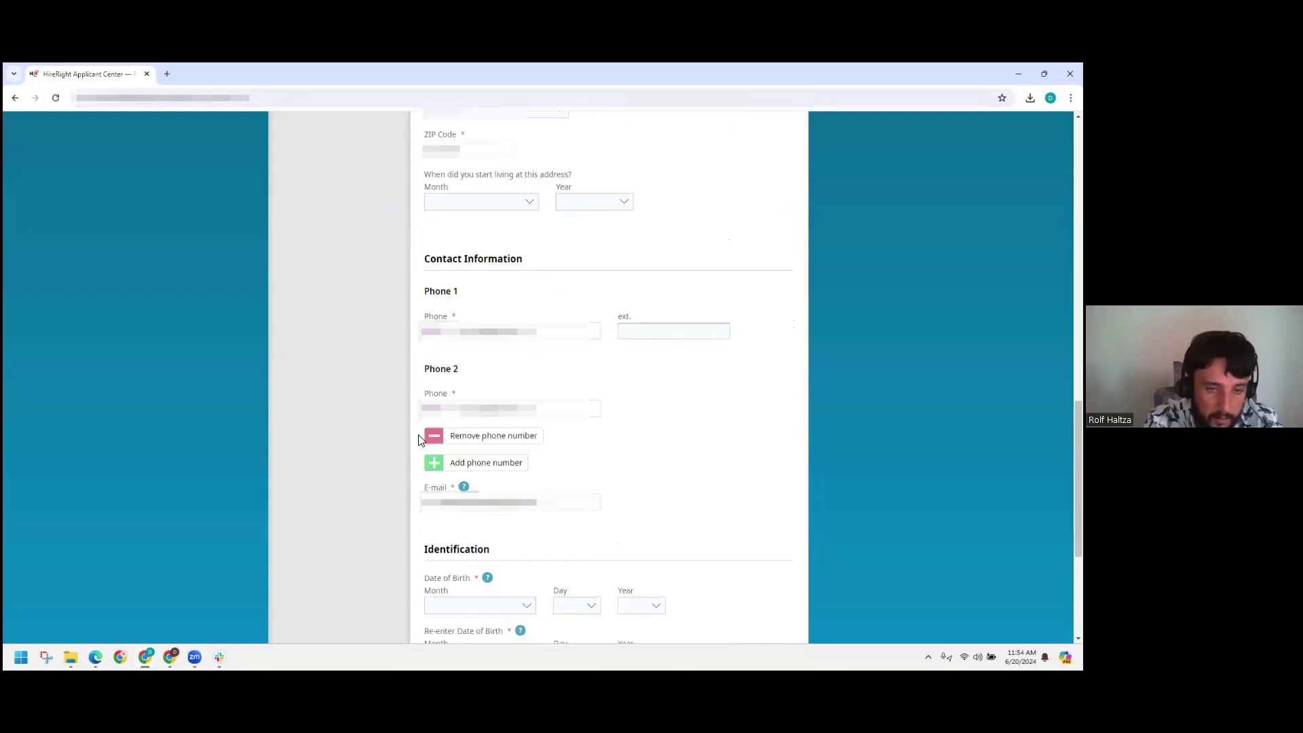
pyautogui.scroll(-2, 419, 440)
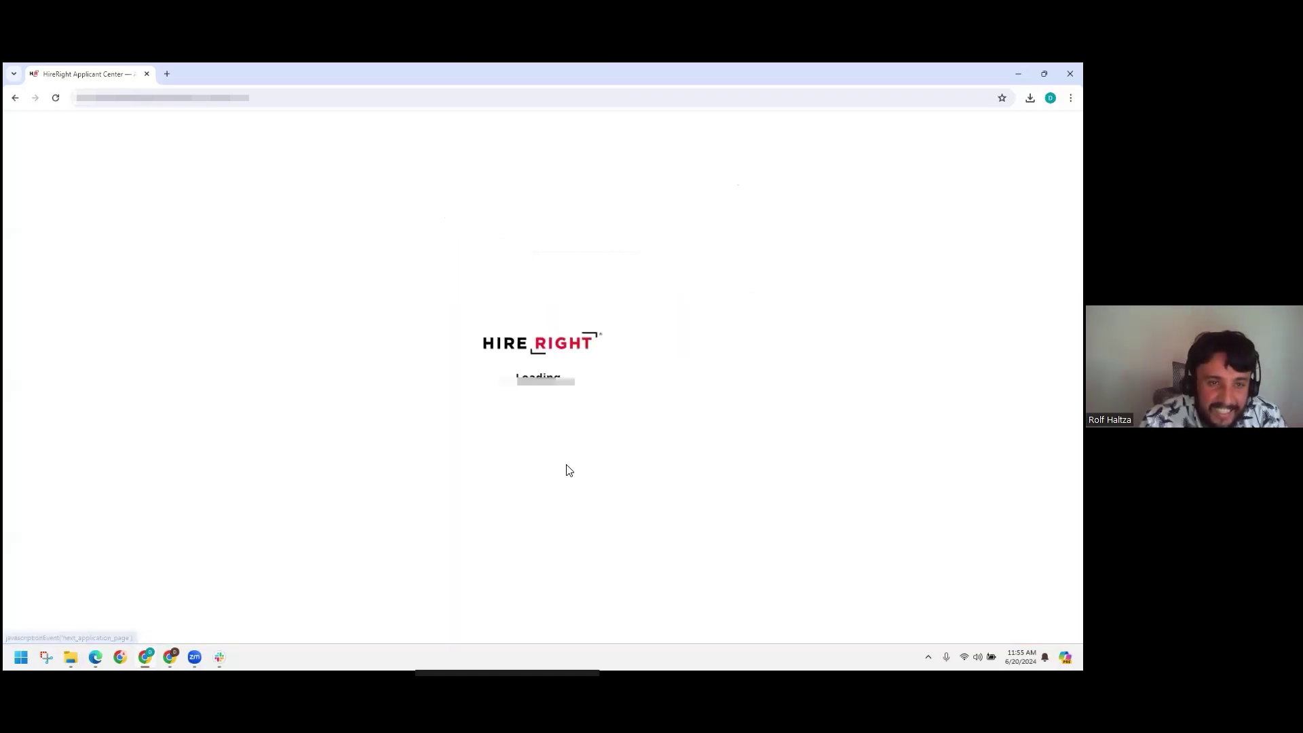
# Continue to the Employment History section and mark that there is no current employer to report.
pyautogui.click(772, 520)
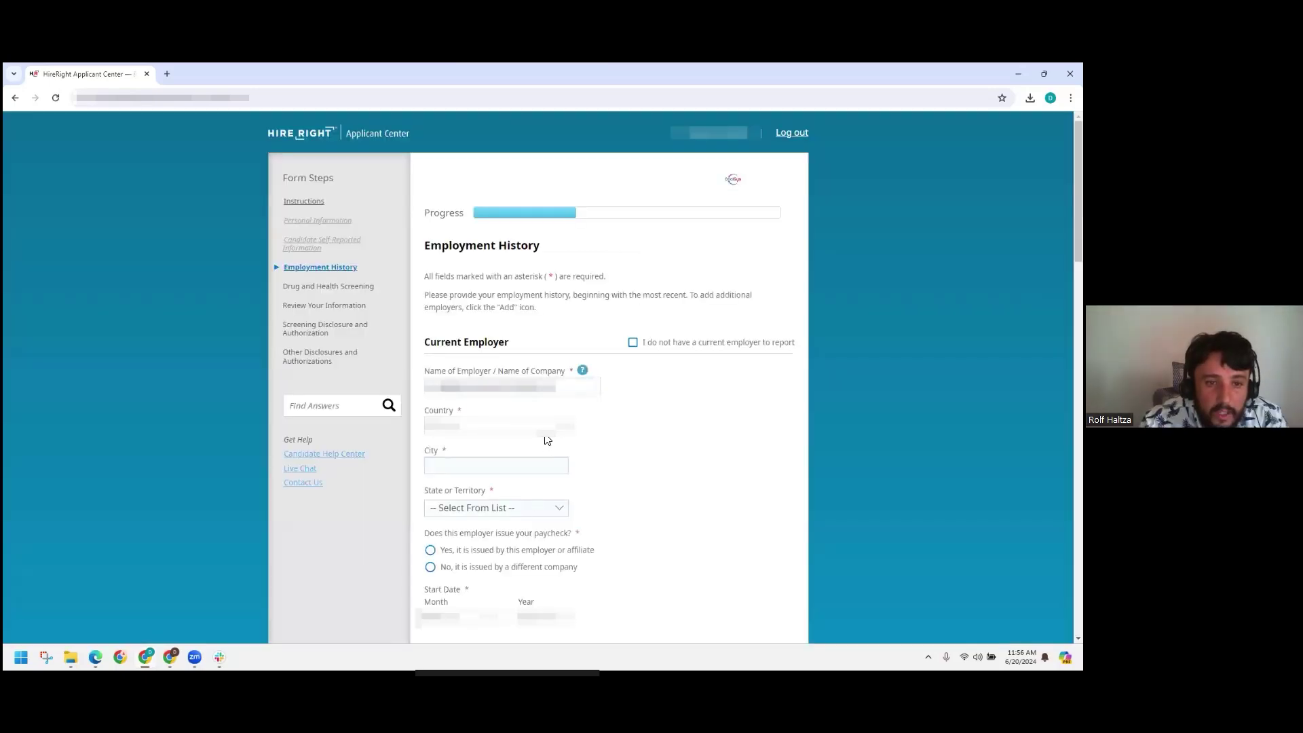
pyautogui.click(461, 467)
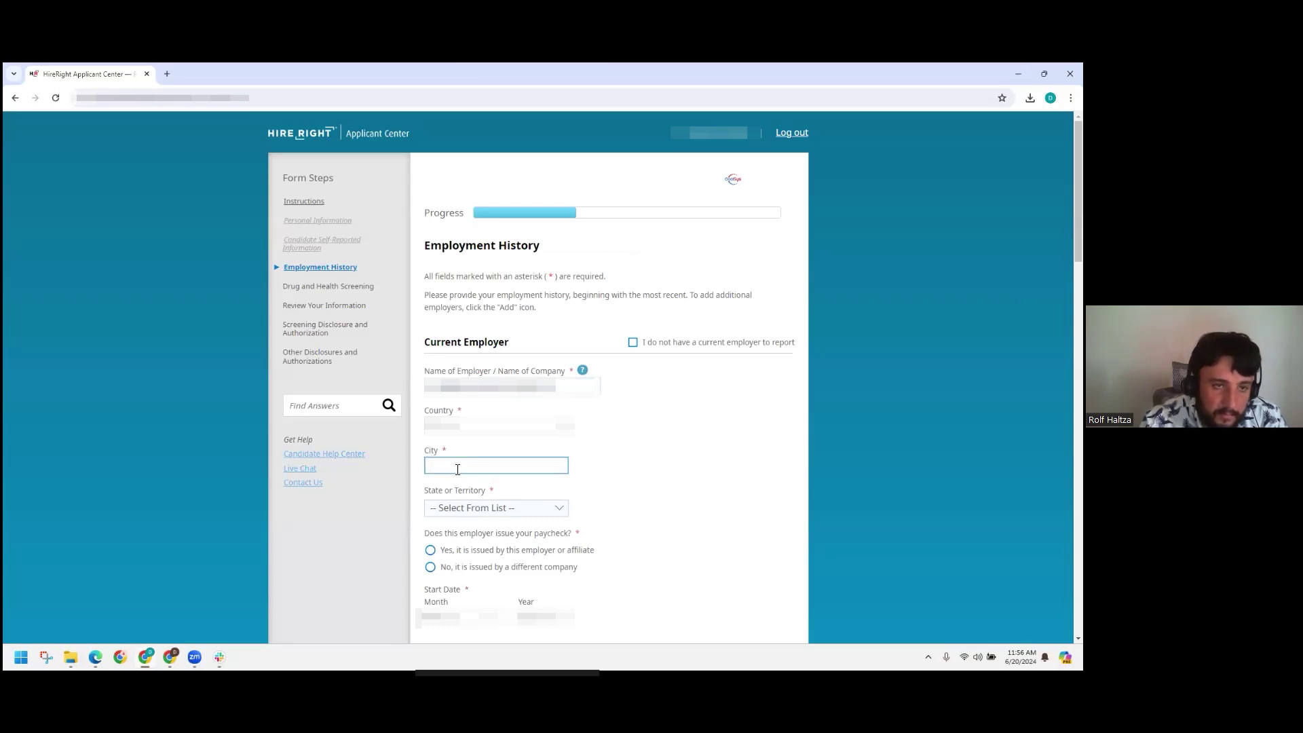
pyautogui.scroll(-1, 458, 469)
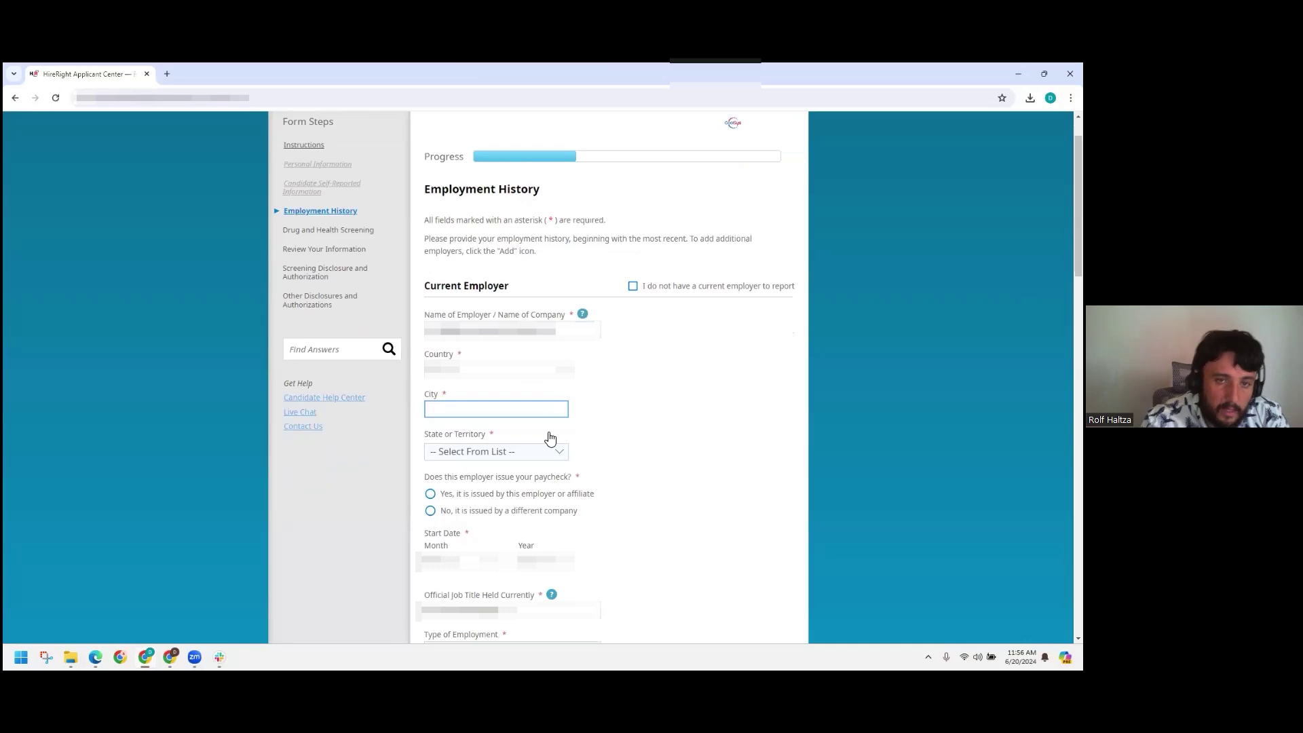
pyautogui.click(633, 288)
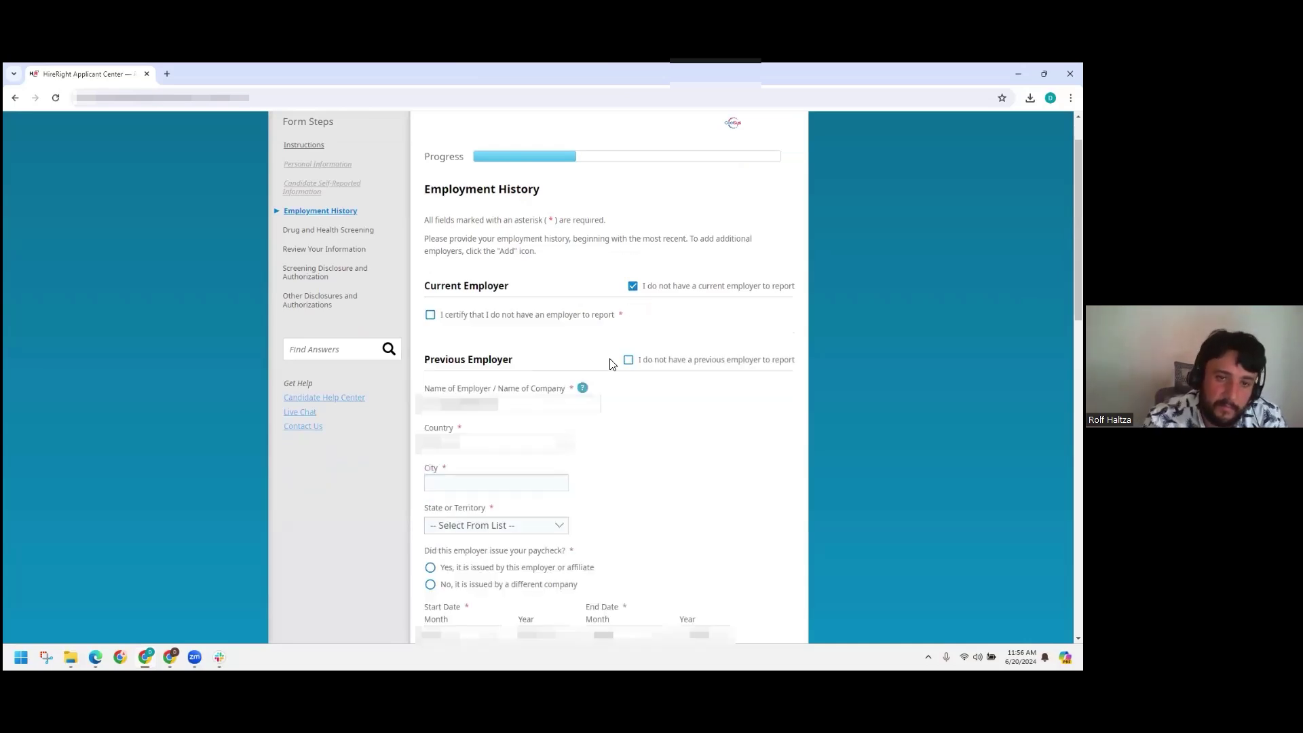
# Fill in the city and state of the first previous employer.
pyautogui.scroll(-1, 584, 442)
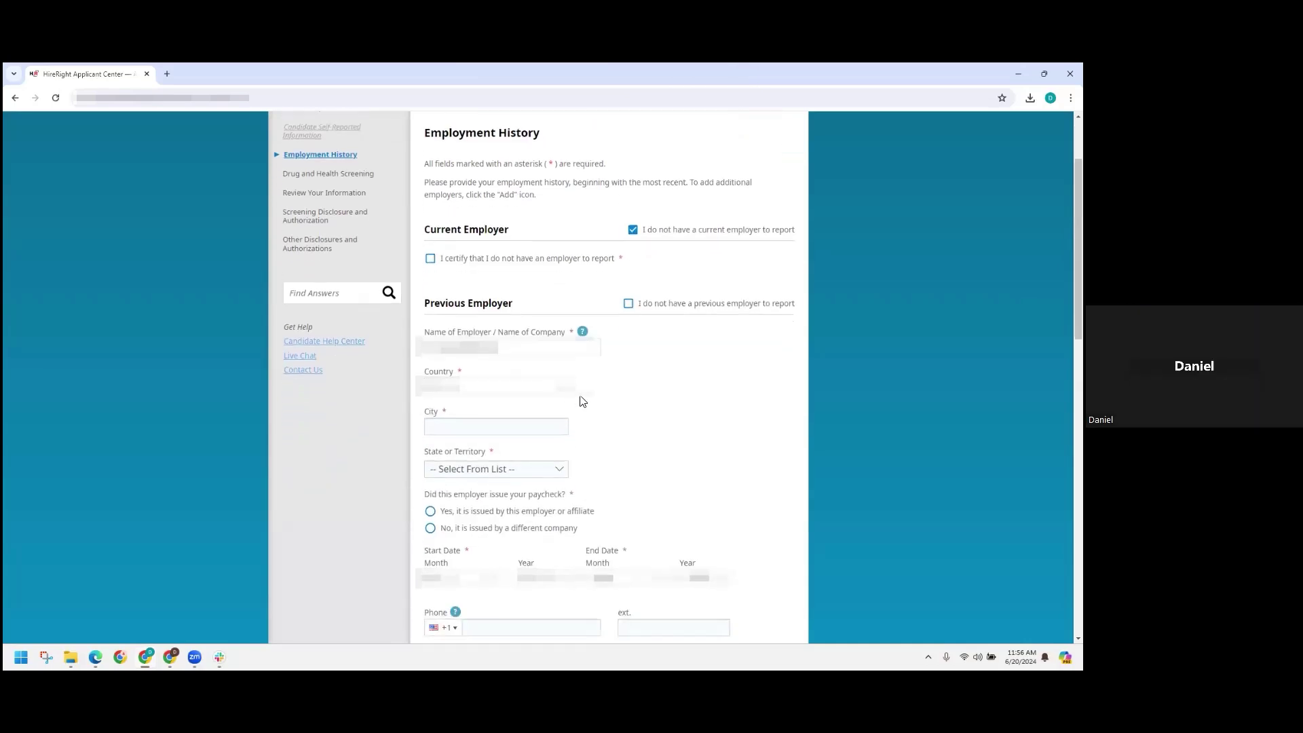
pyautogui.click(519, 428)
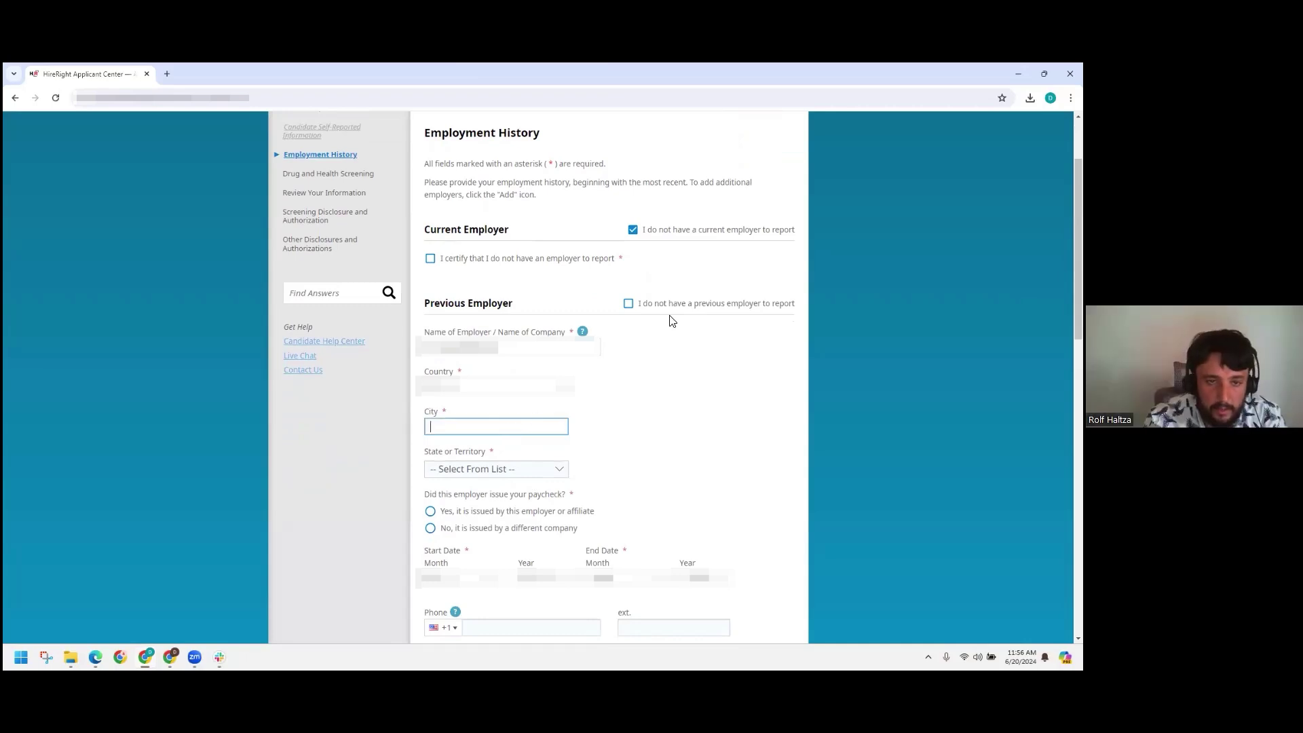
pyautogui.write('•••••')
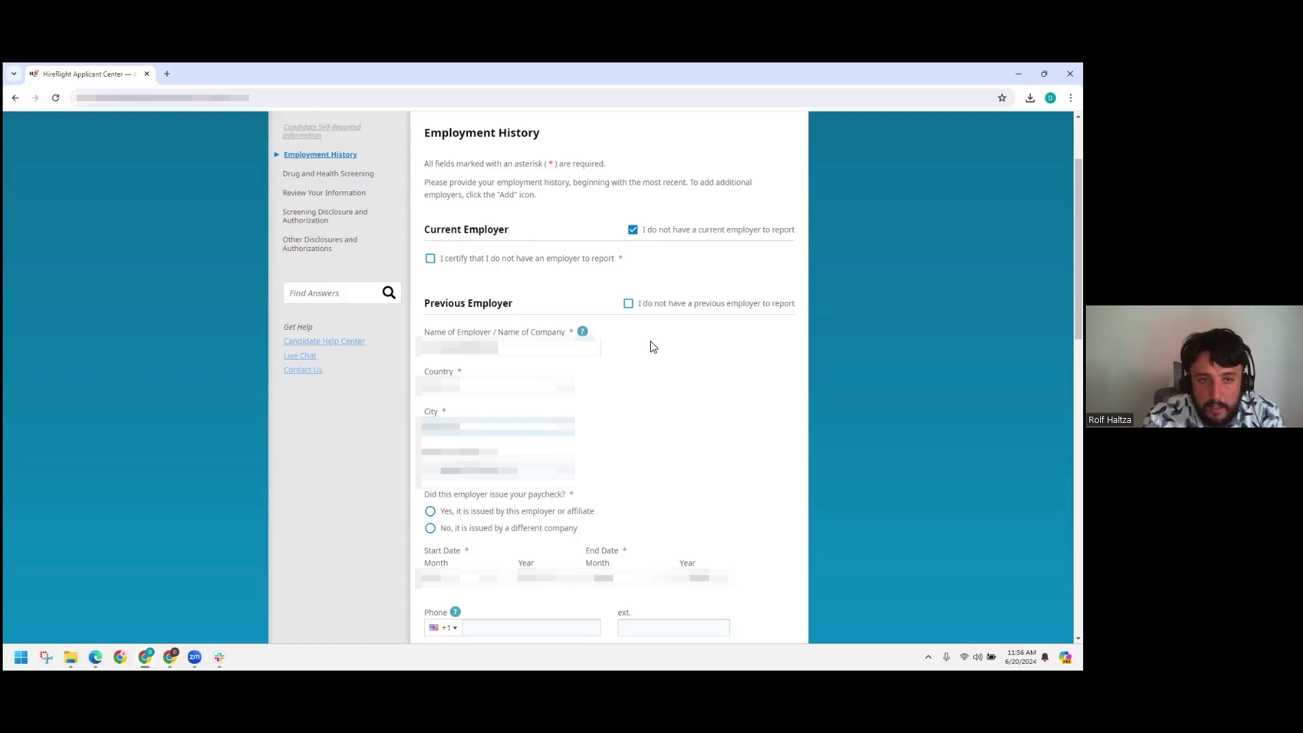
pyautogui.click(486, 467)
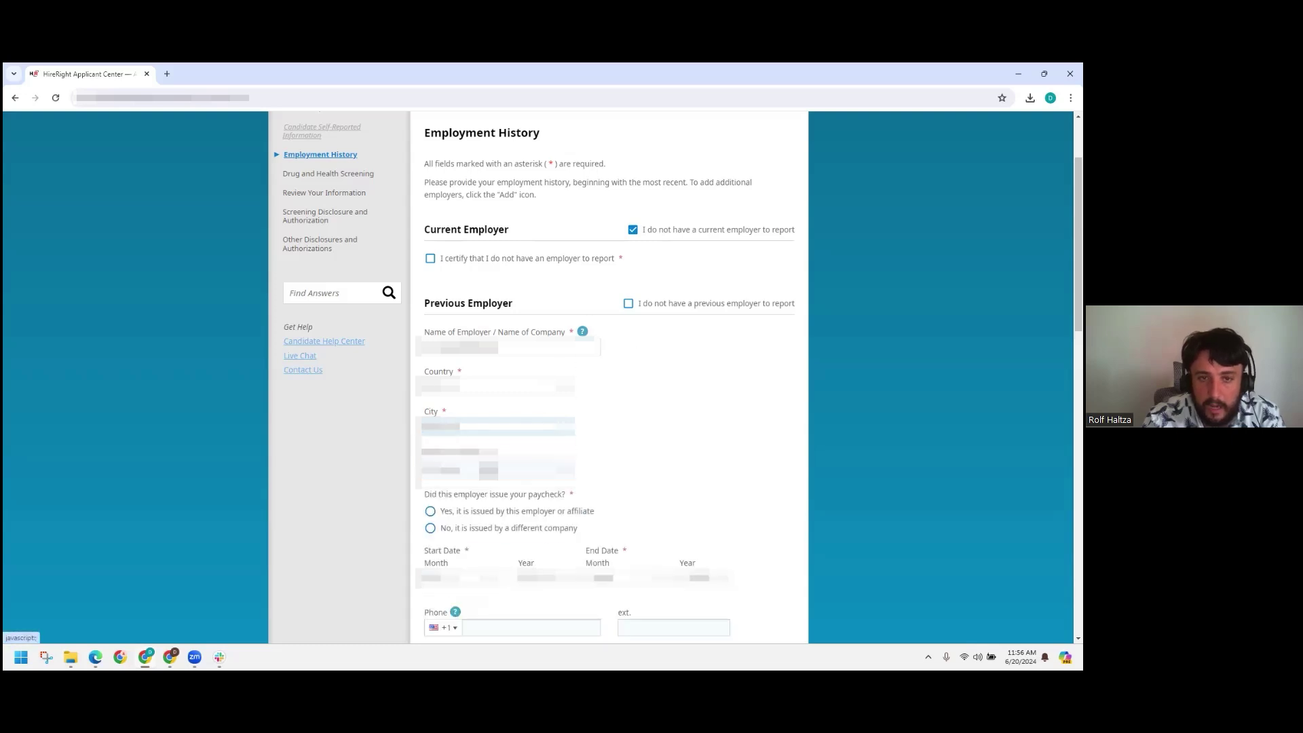
pyautogui.click(691, 425)
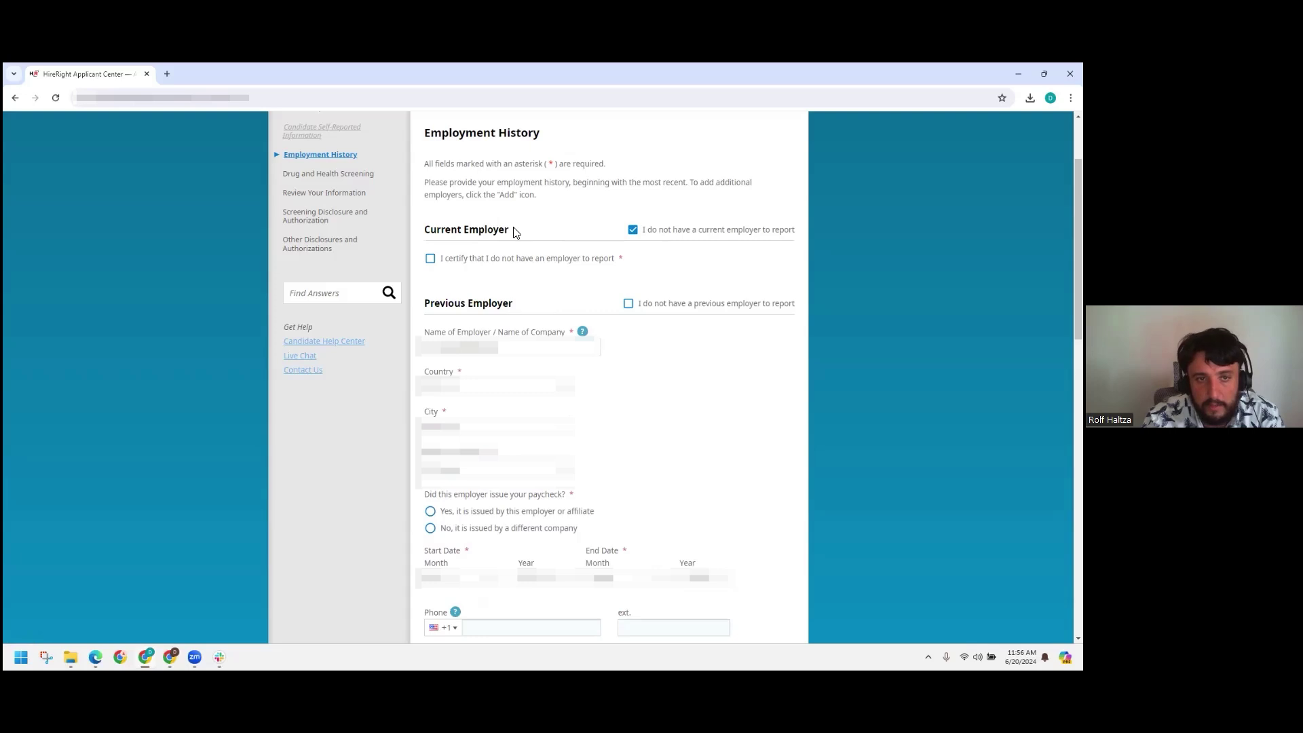
# Mark that there is no previous employer to report and certify both the current and previous employer declarations.
pyautogui.moveTo(512, 230); pyautogui.dragTo(441, 225)
pyautogui.click(628, 303)
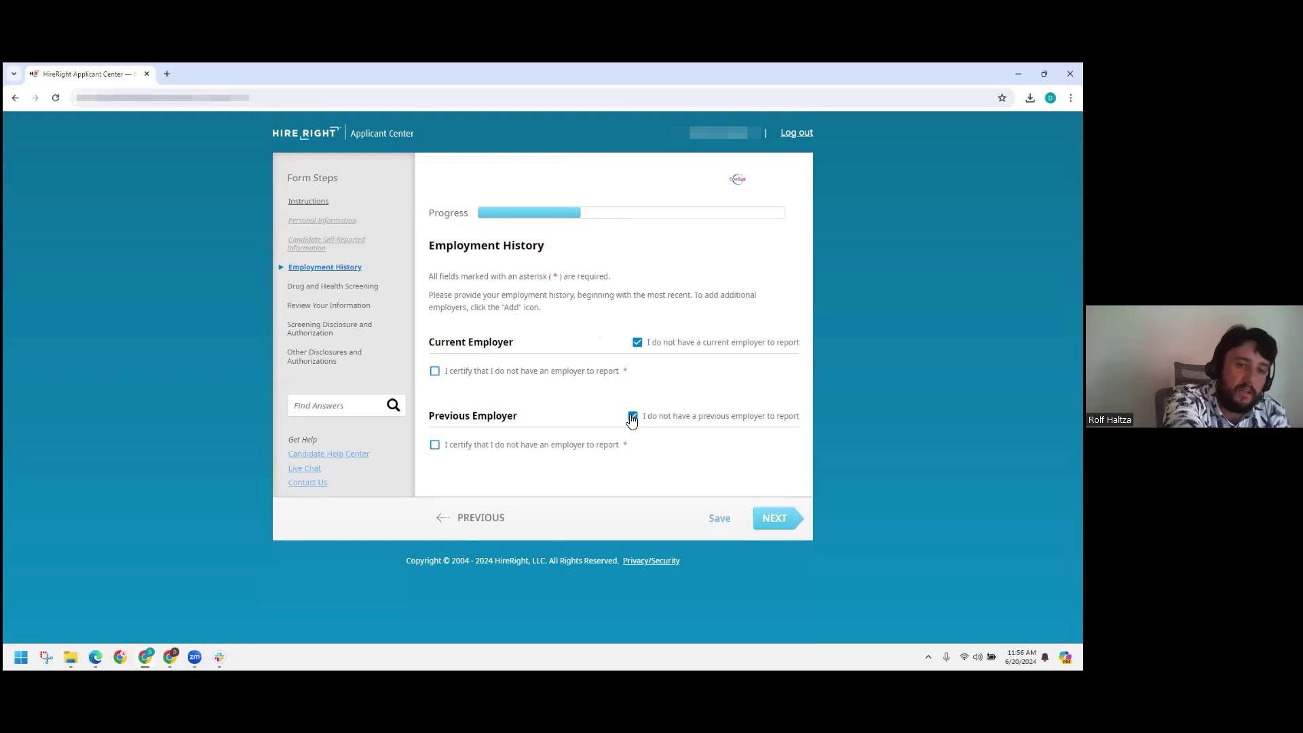
pyautogui.click(434, 445)
pyautogui.click(435, 372)
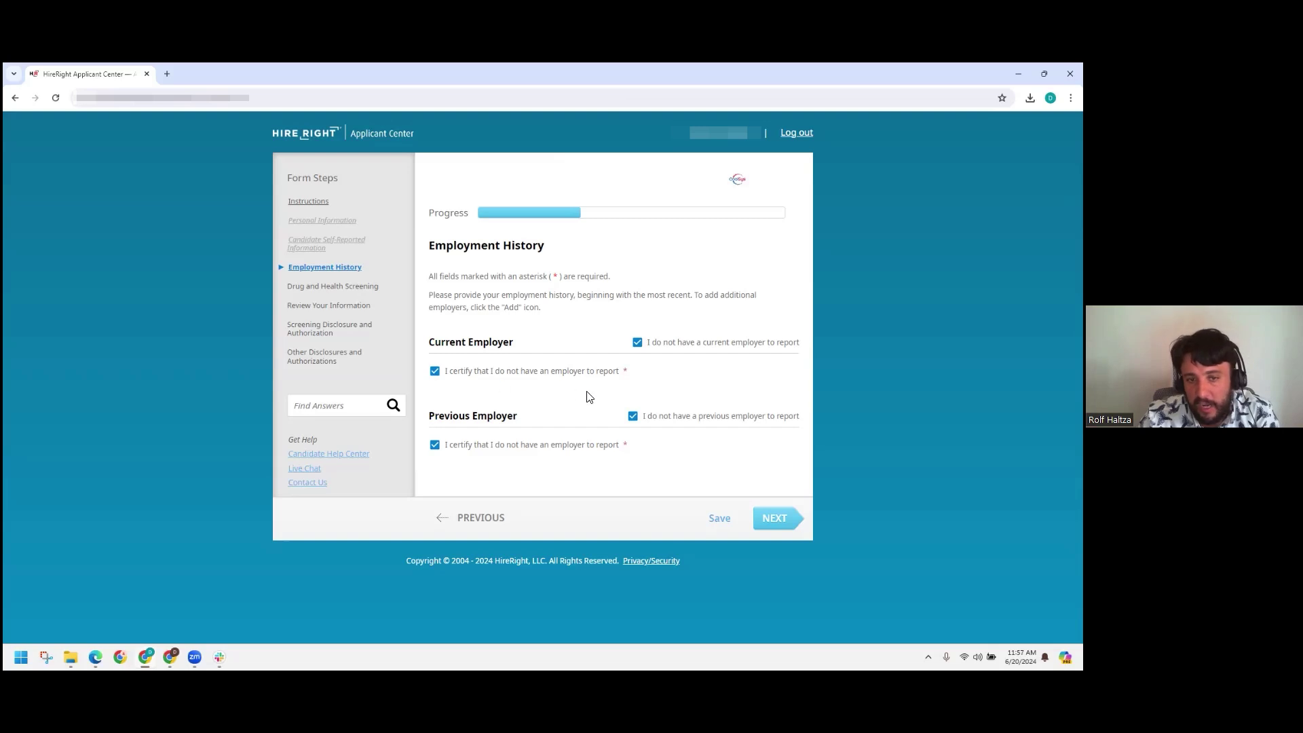
# Clear the "I do not have a previous employer to report" option and review the first previous employer's details.
pyautogui.click(632, 416)
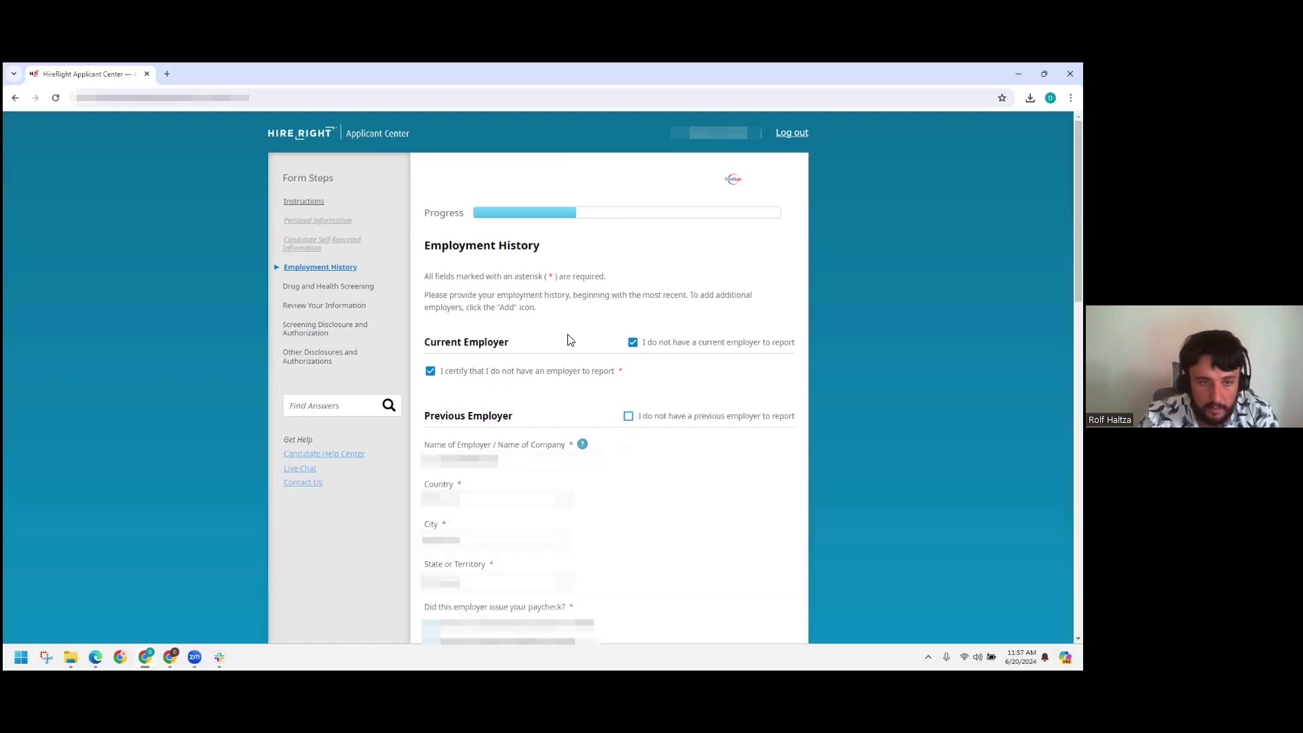
pyautogui.scroll(-2, 567, 335)
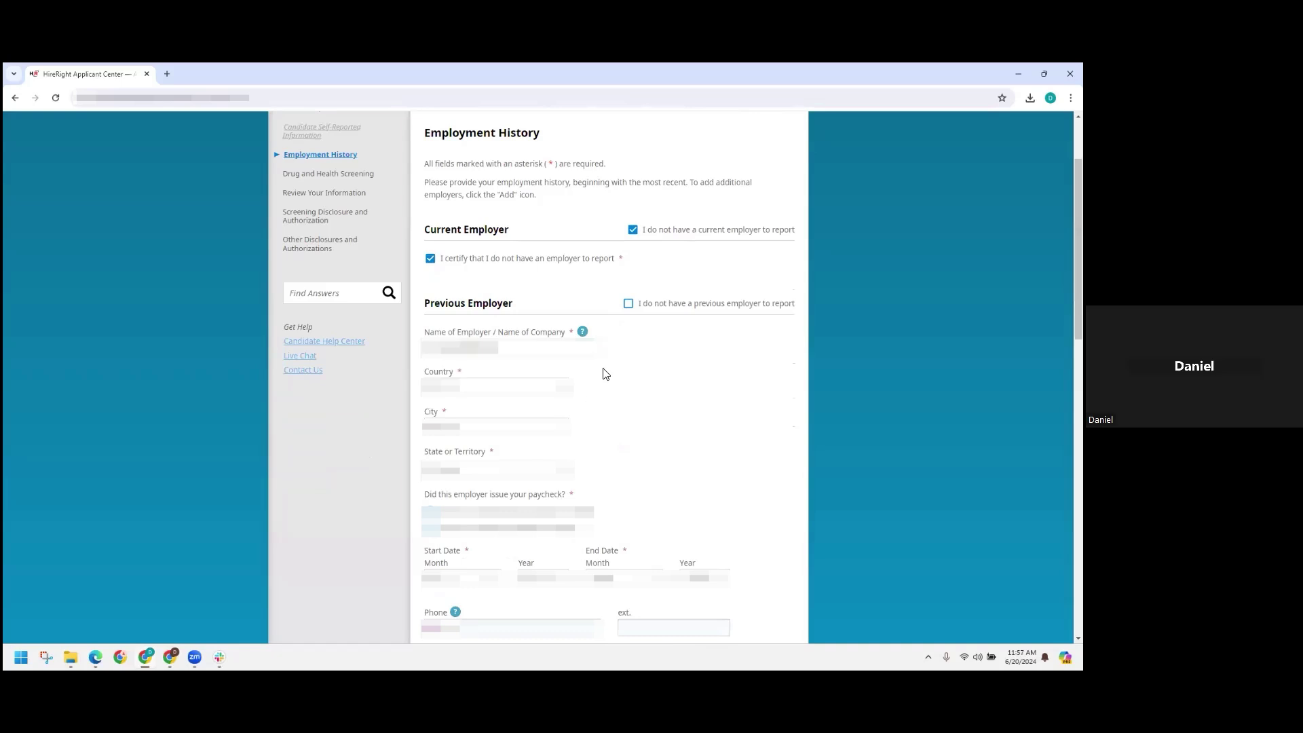
pyautogui.scroll(-1, 591, 407)
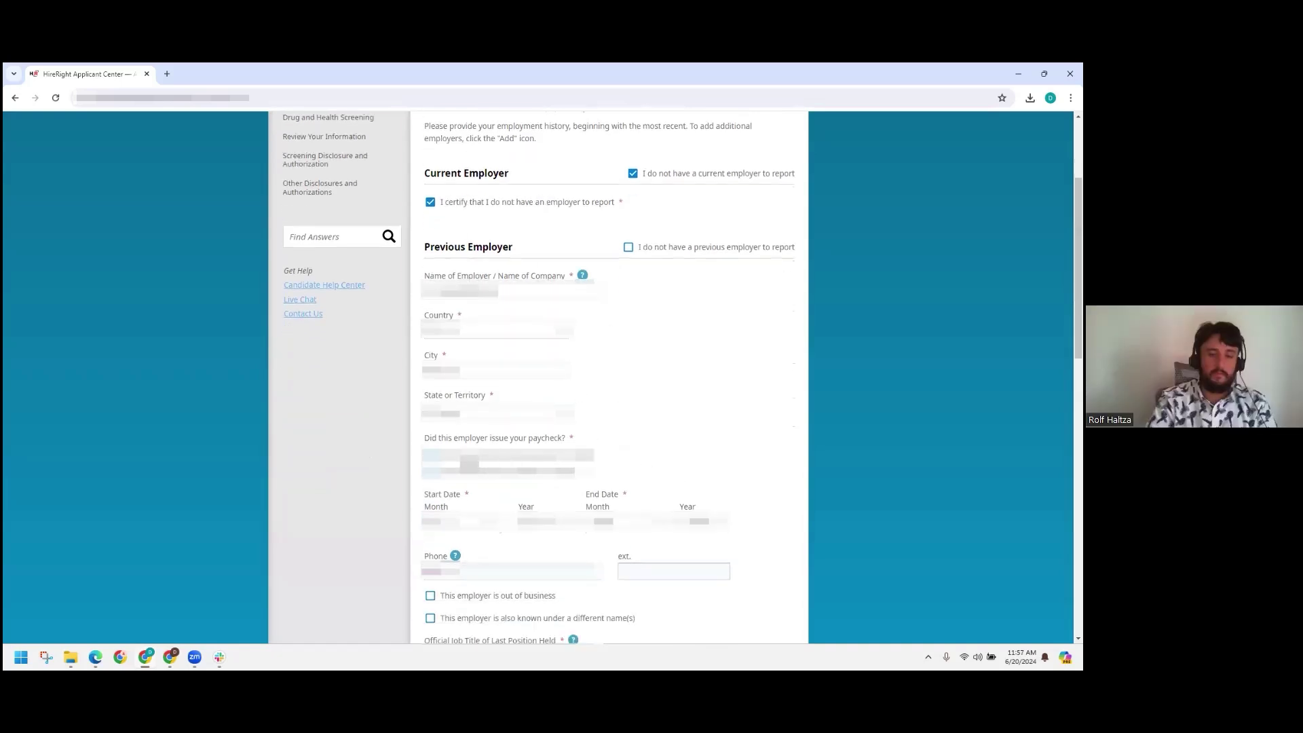
pyautogui.scroll(3, 712, 497)
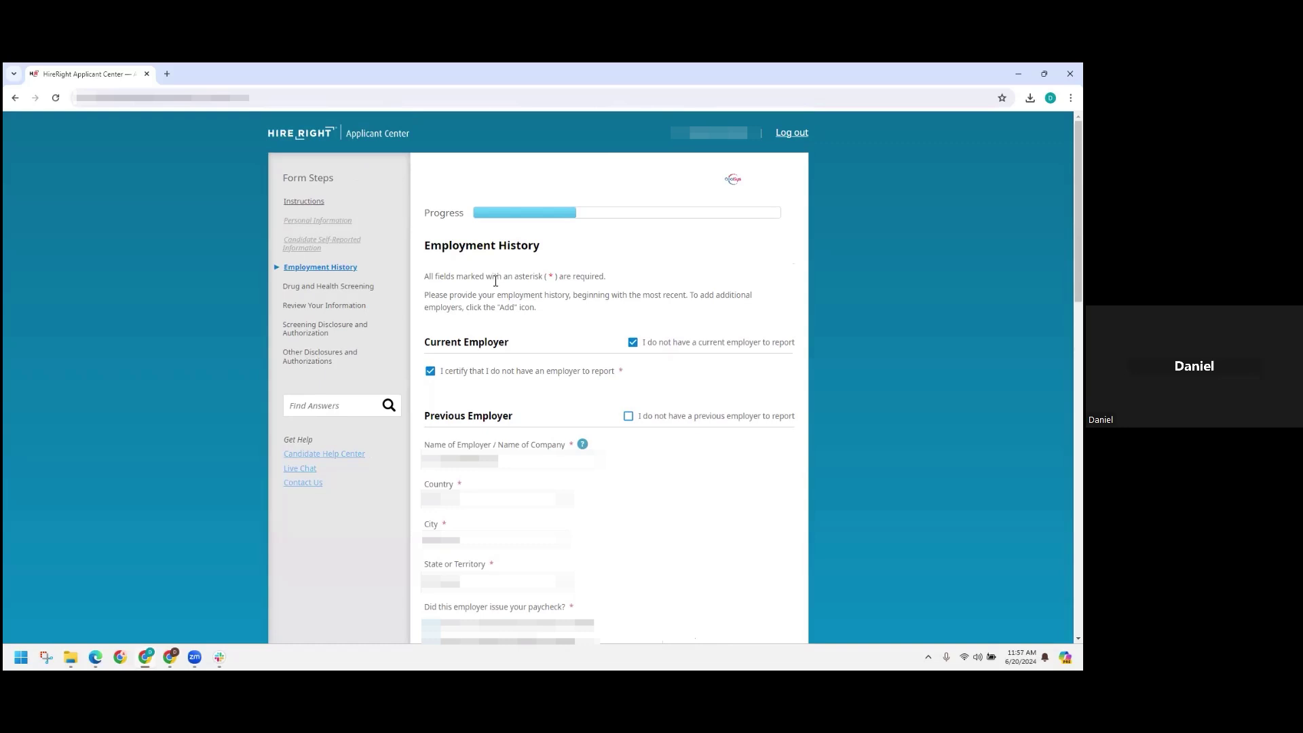
pyautogui.scroll(-1, 495, 280)
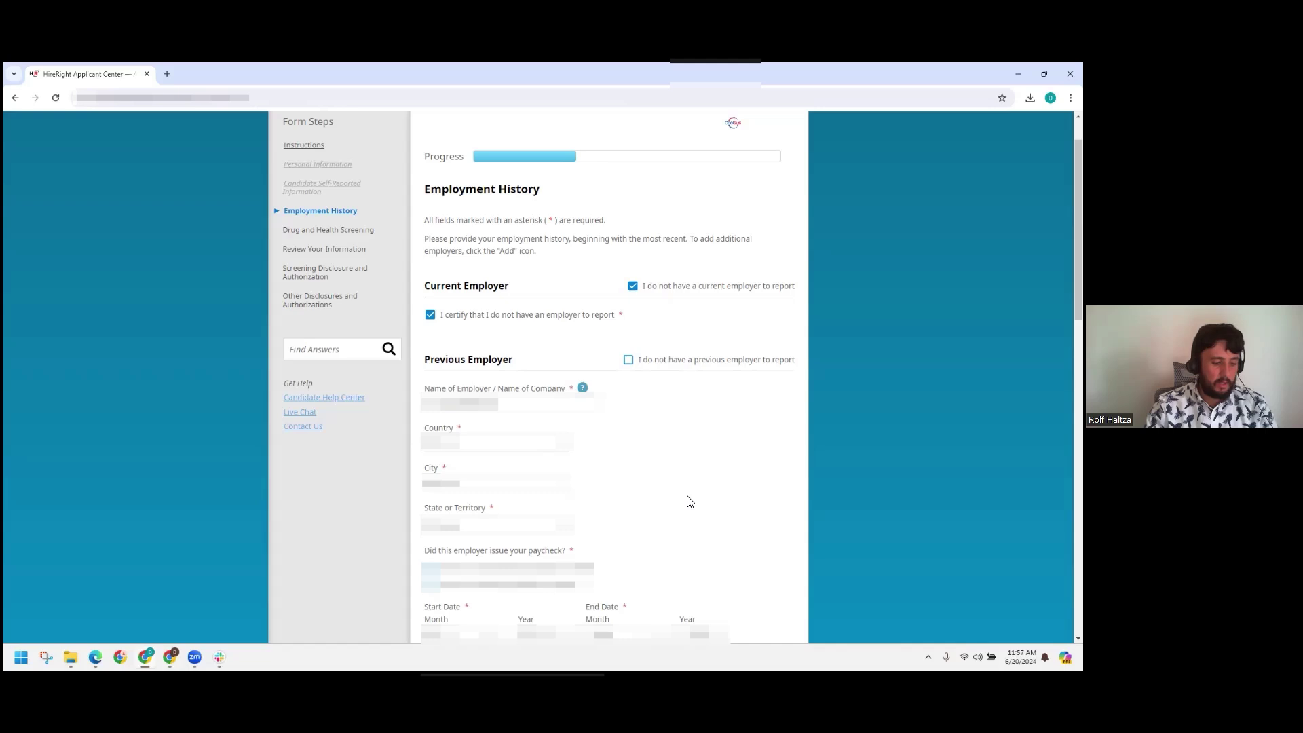
pyautogui.scroll(-1, 689, 501)
pyautogui.scroll(-1, 689, 501)
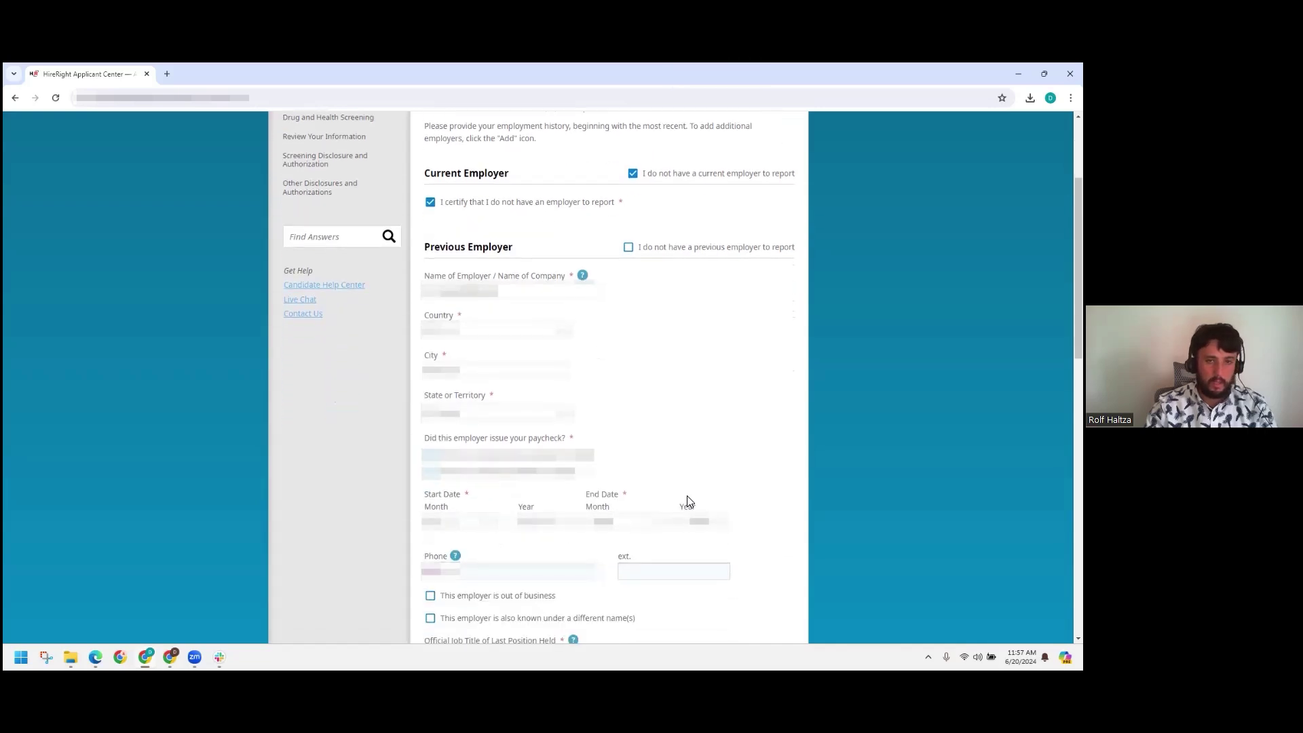
pyautogui.scroll(-1, 684, 395)
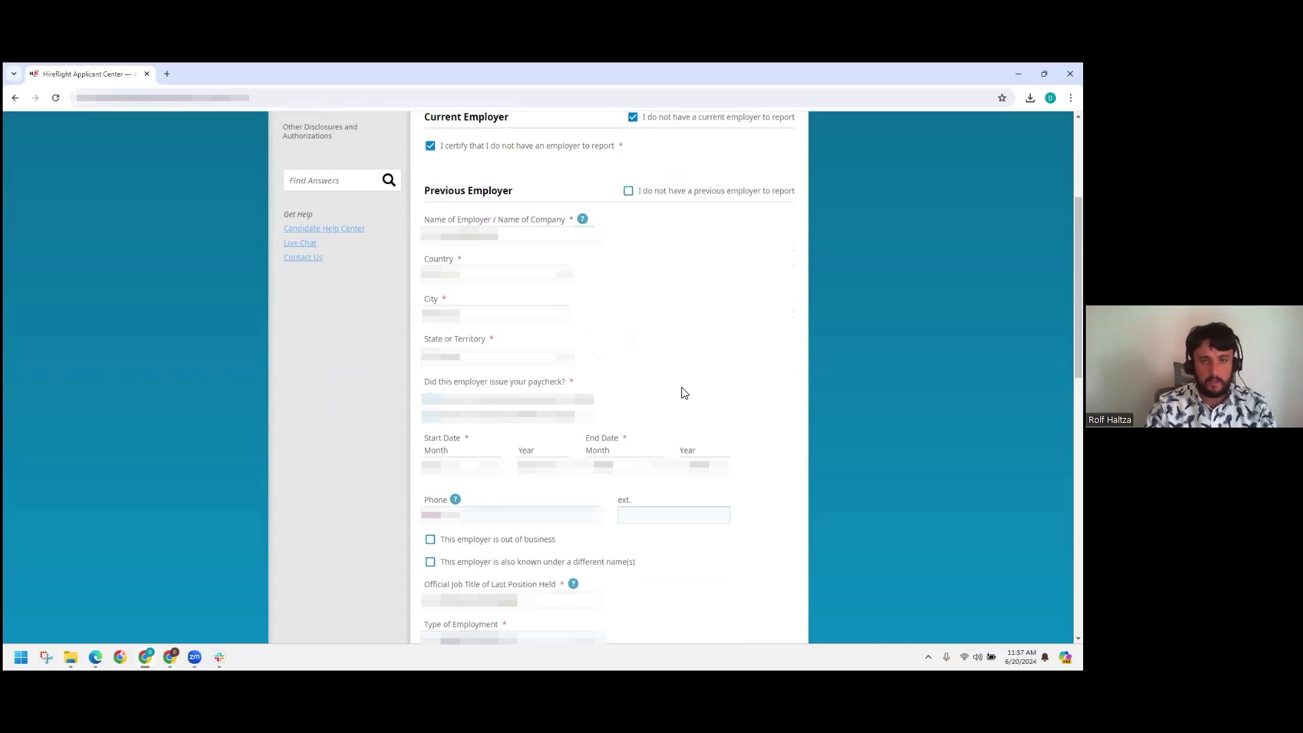
# Select the type of employment for the first previous employer.
pyautogui.scroll(-1, 684, 393)
pyautogui.click(504, 587)
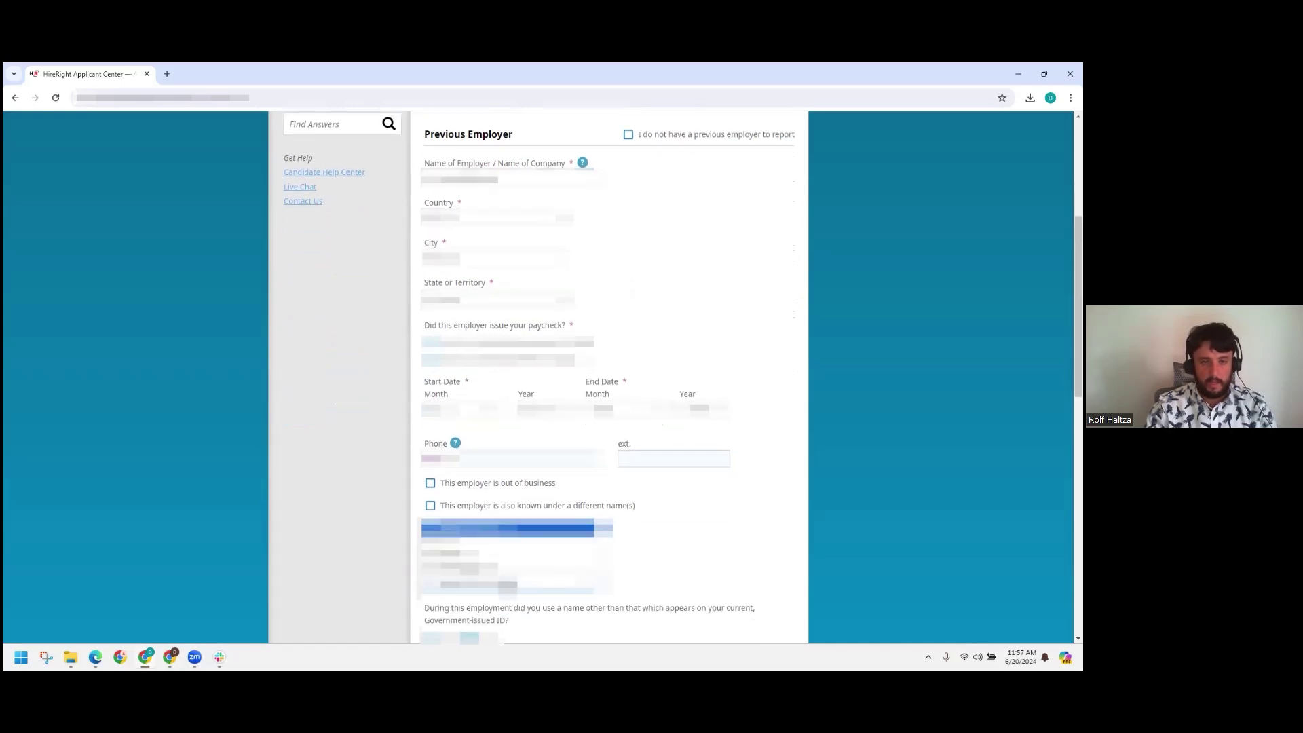
pyautogui.click(501, 547)
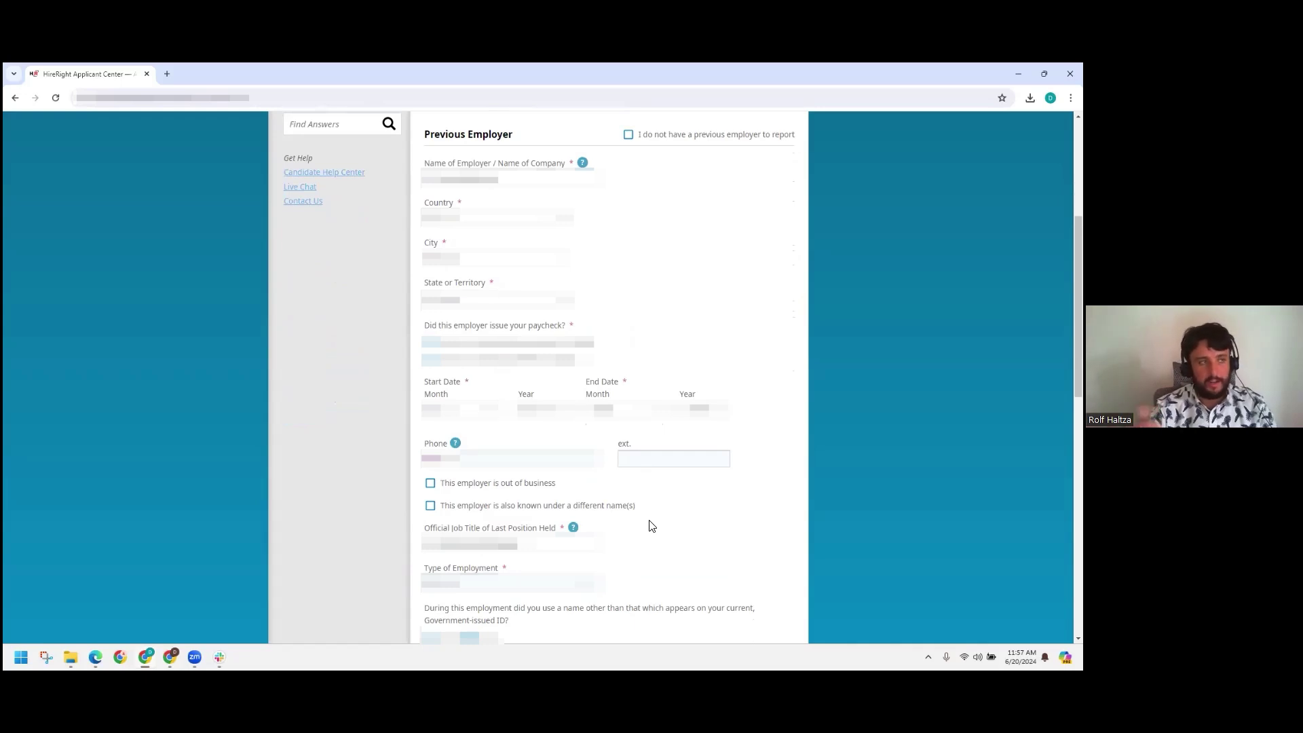
# Enter the city and state of the second previous employer in the Employment History form.
pyautogui.scroll(-2, 675, 442)
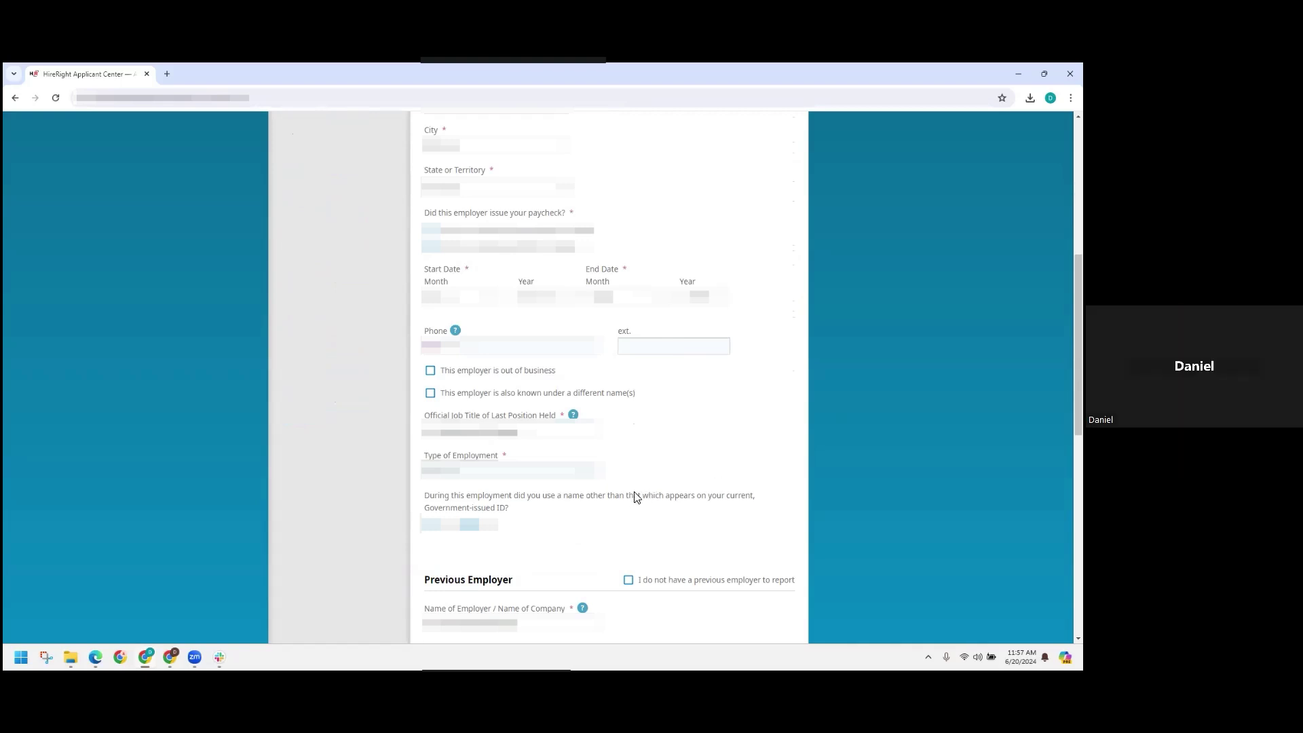
pyautogui.scroll(-2, 641, 475)
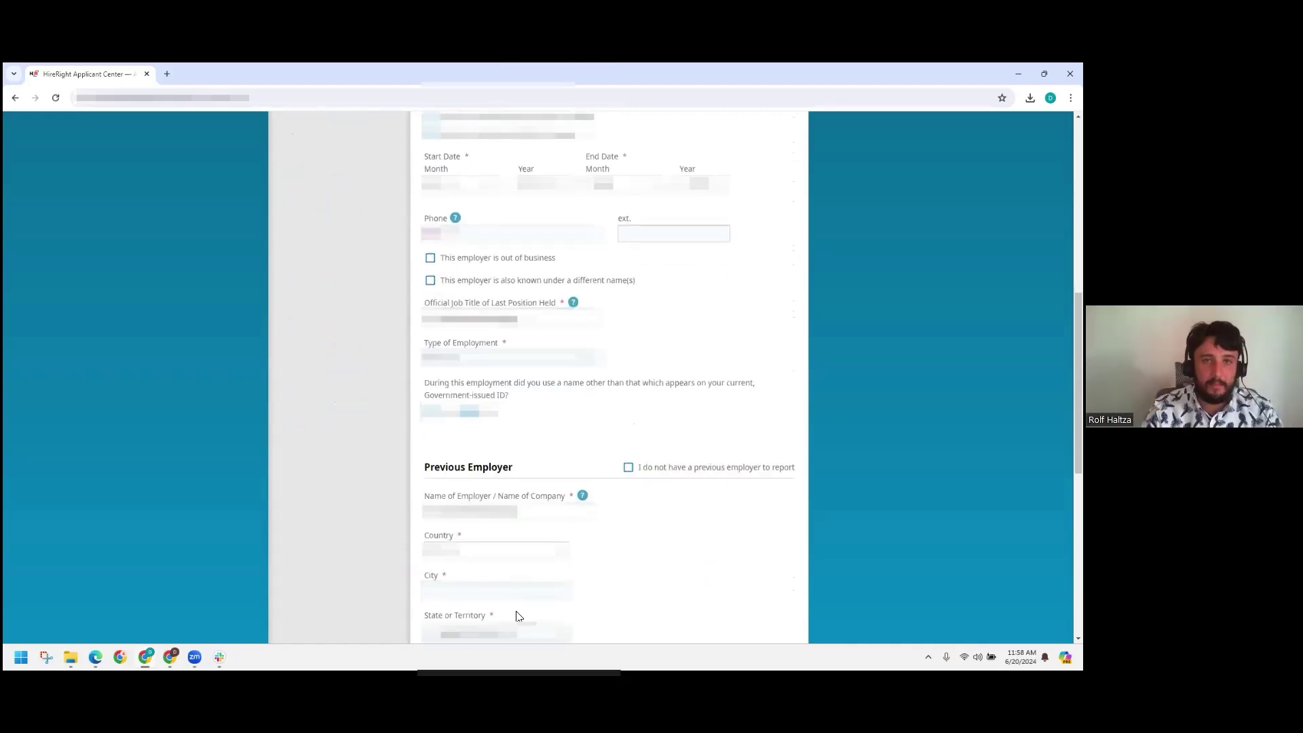
pyautogui.write('Los Angeles')
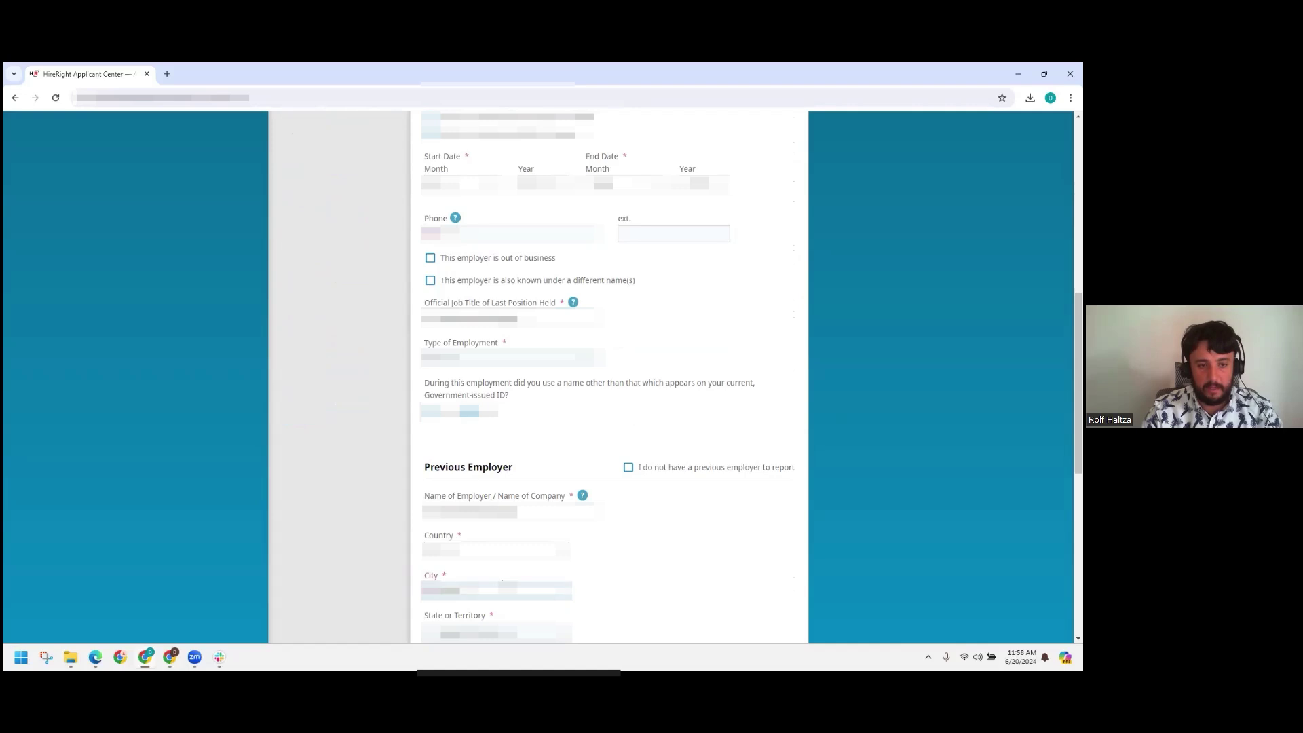
pyautogui.write('?????')
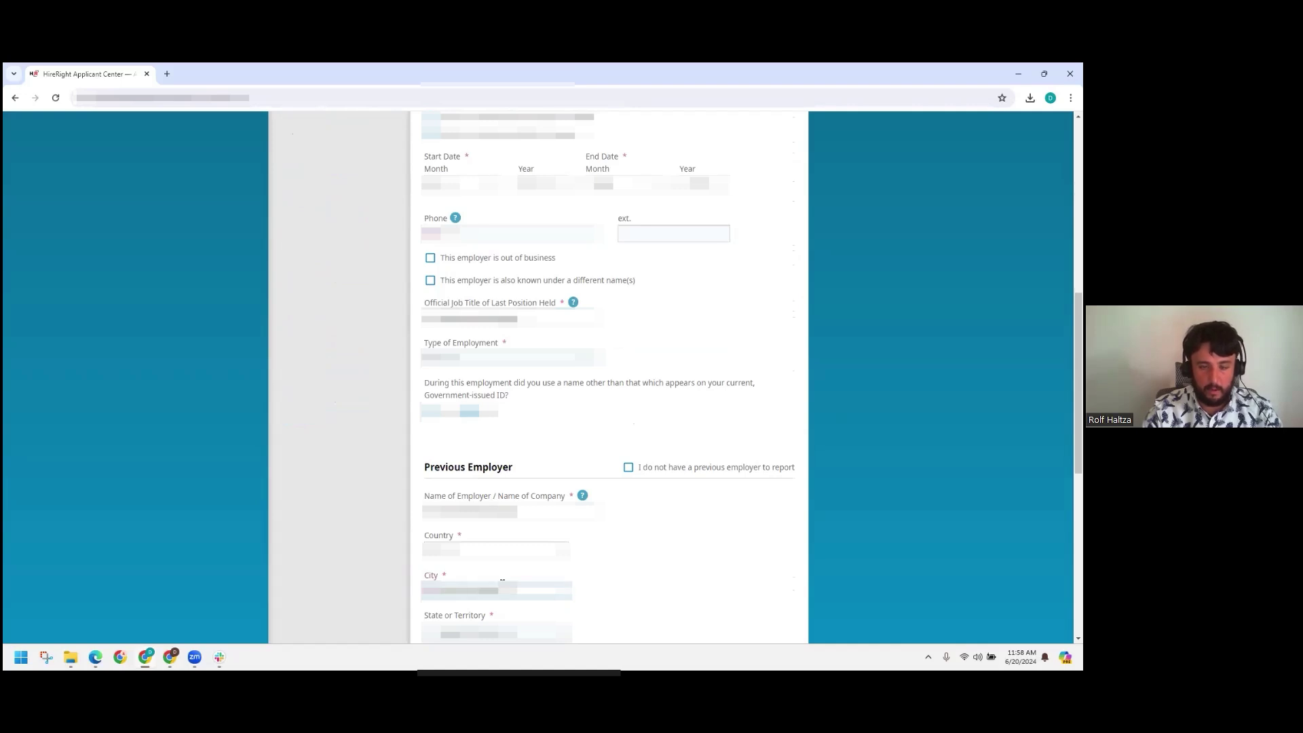
pyautogui.press('Tab')
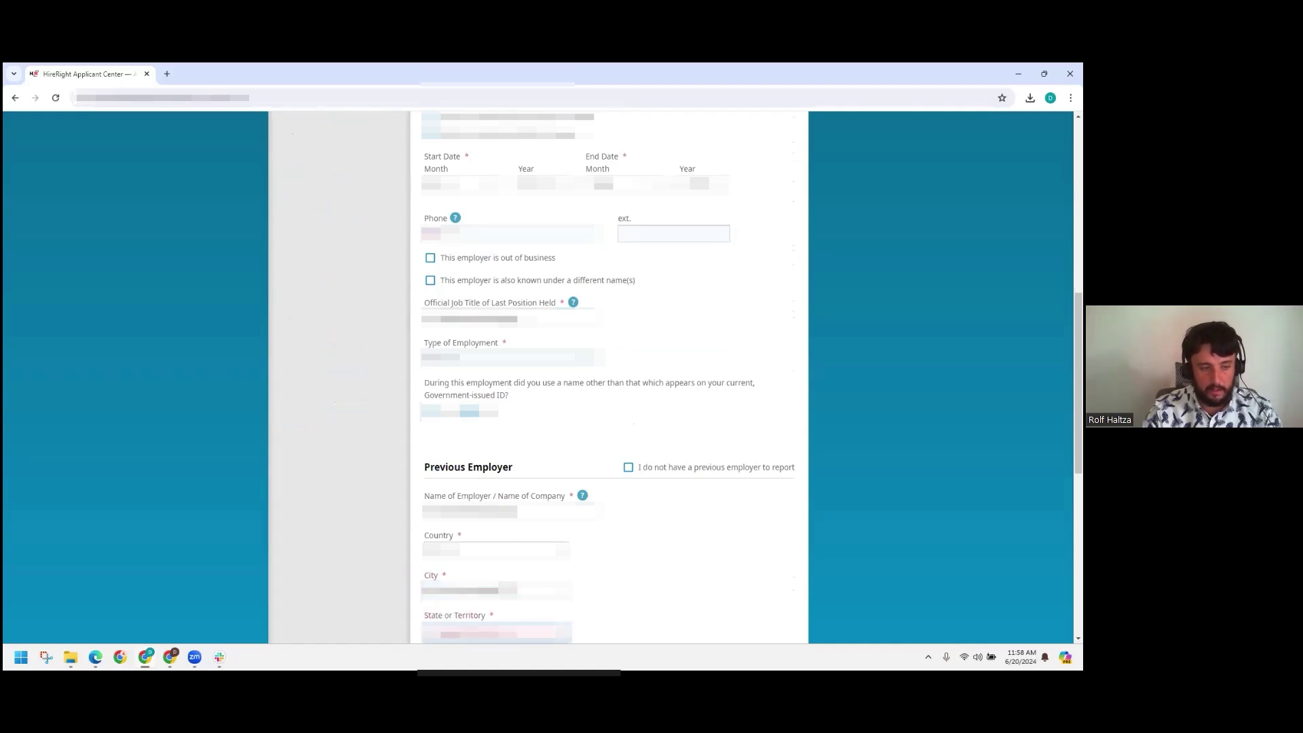
pyautogui.write('C')
pyautogui.click(624, 562)
pyautogui.scroll(-1, 624, 562)
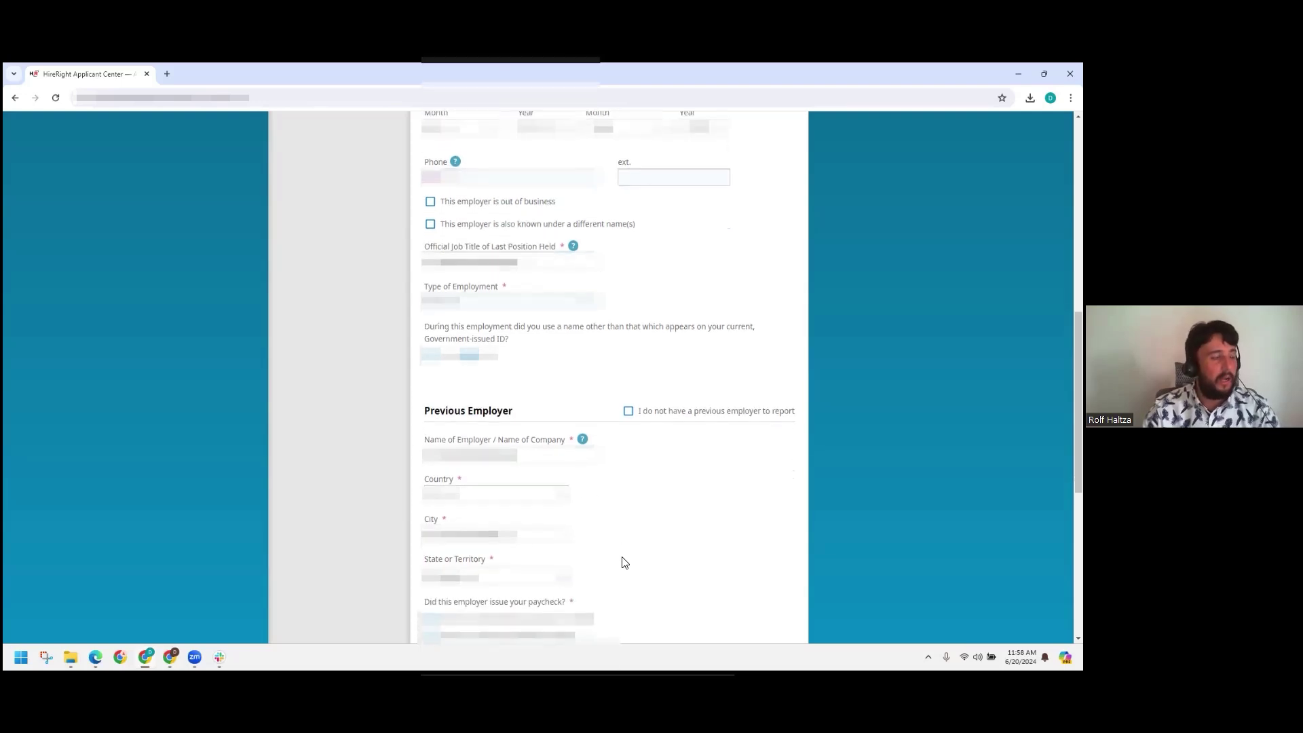
pyautogui.scroll(-1, 624, 563)
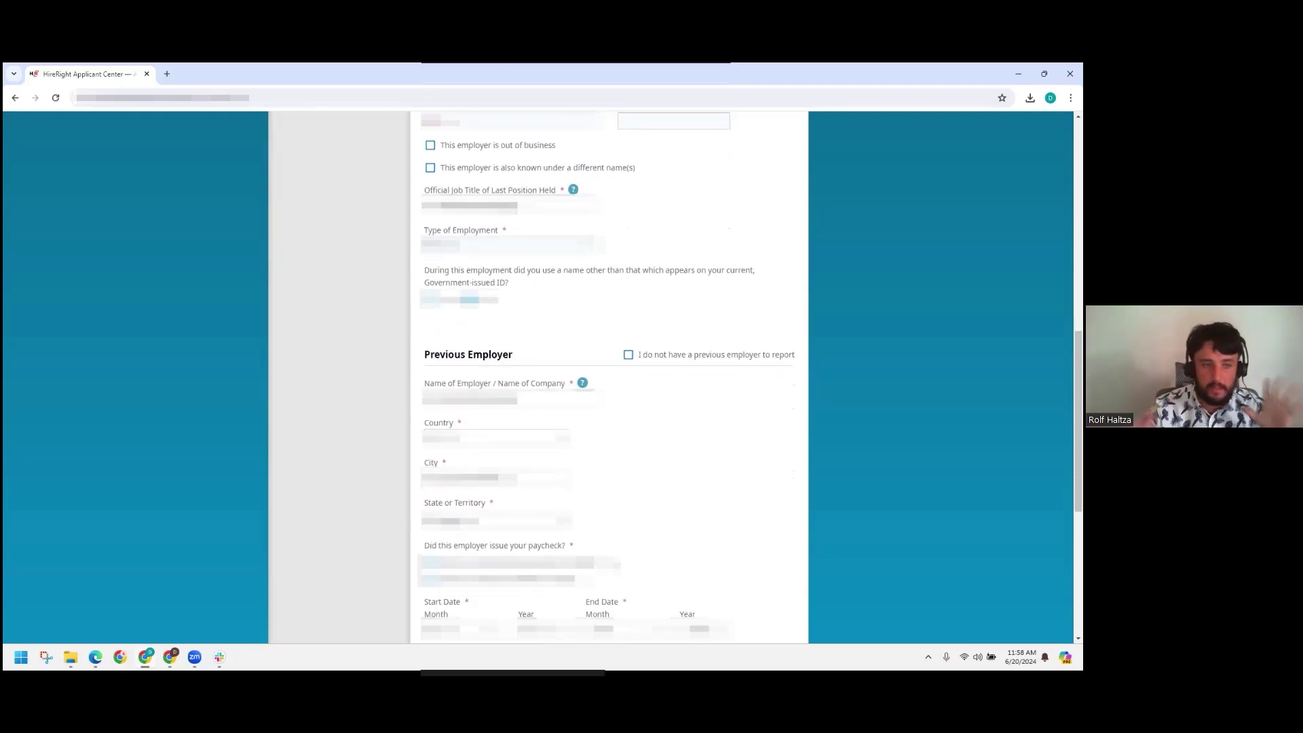
# Check both previous employers' entries and select the type of employment for the second previous employer.
pyautogui.scroll(3, 577, 551)
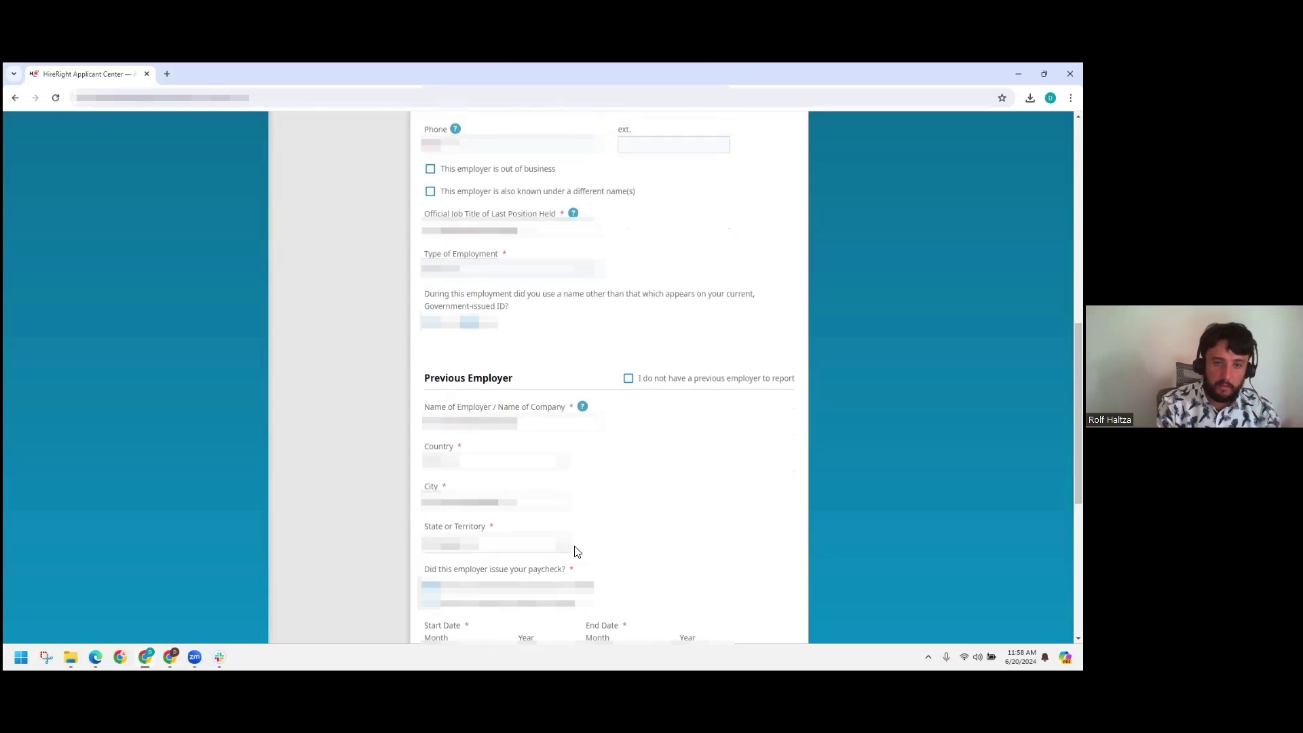
pyautogui.scroll(2, 580, 551)
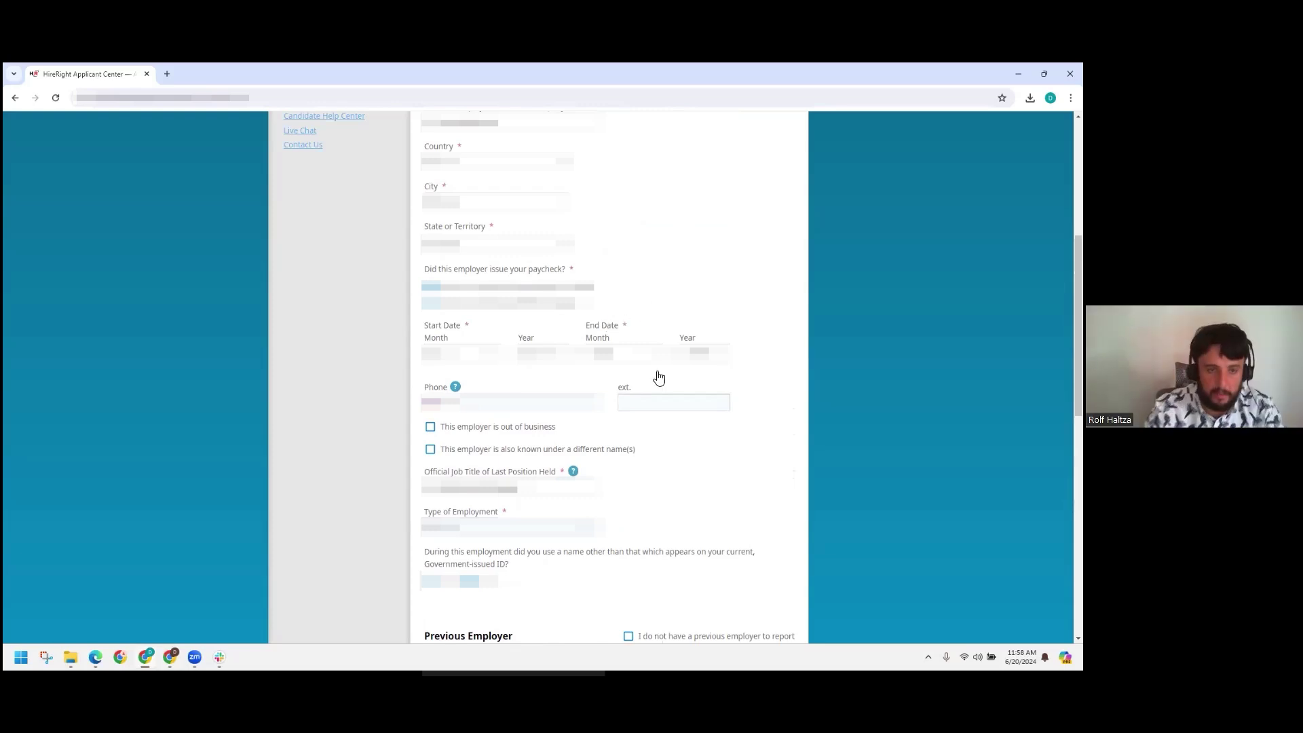
pyautogui.scroll(-3, 599, 542)
pyautogui.scroll(-2, 599, 542)
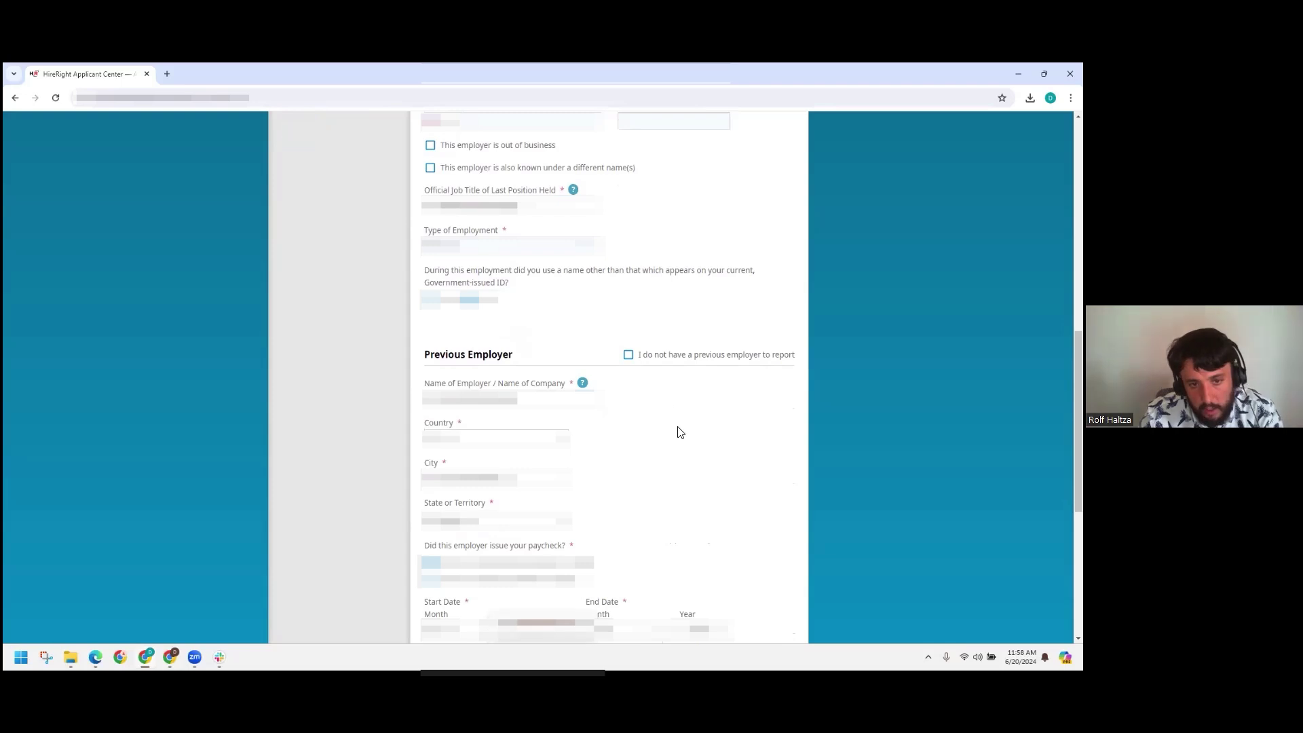
pyautogui.scroll(-1, 663, 479)
pyautogui.scroll(-2, 592, 534)
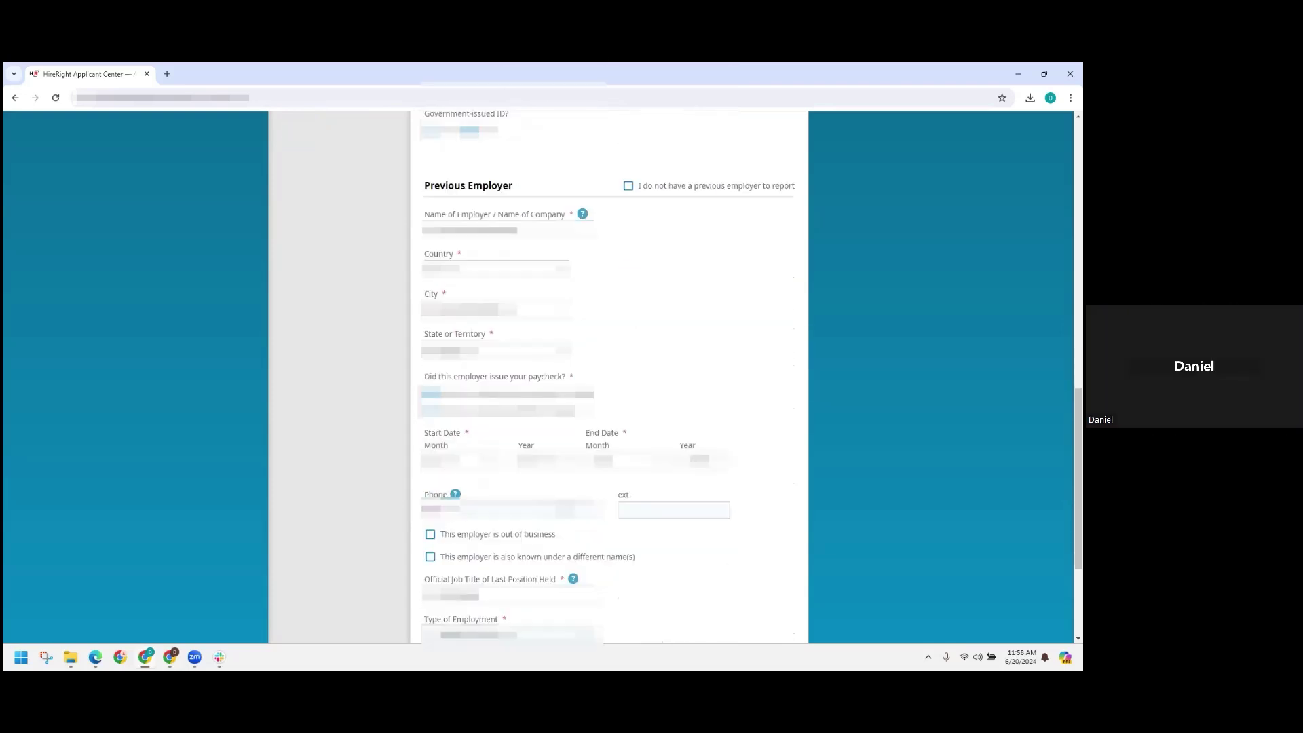
pyautogui.scroll(-1, 527, 528)
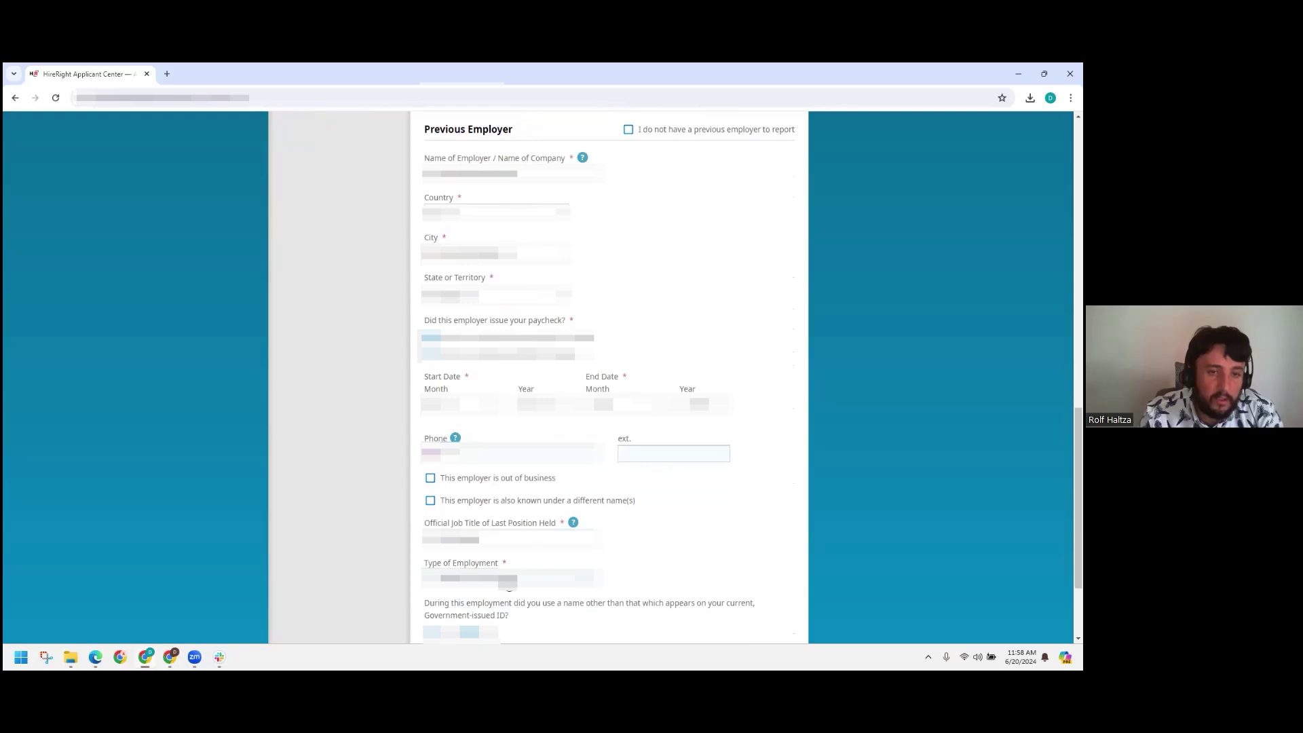
pyautogui.click(509, 578)
pyautogui.click(516, 606)
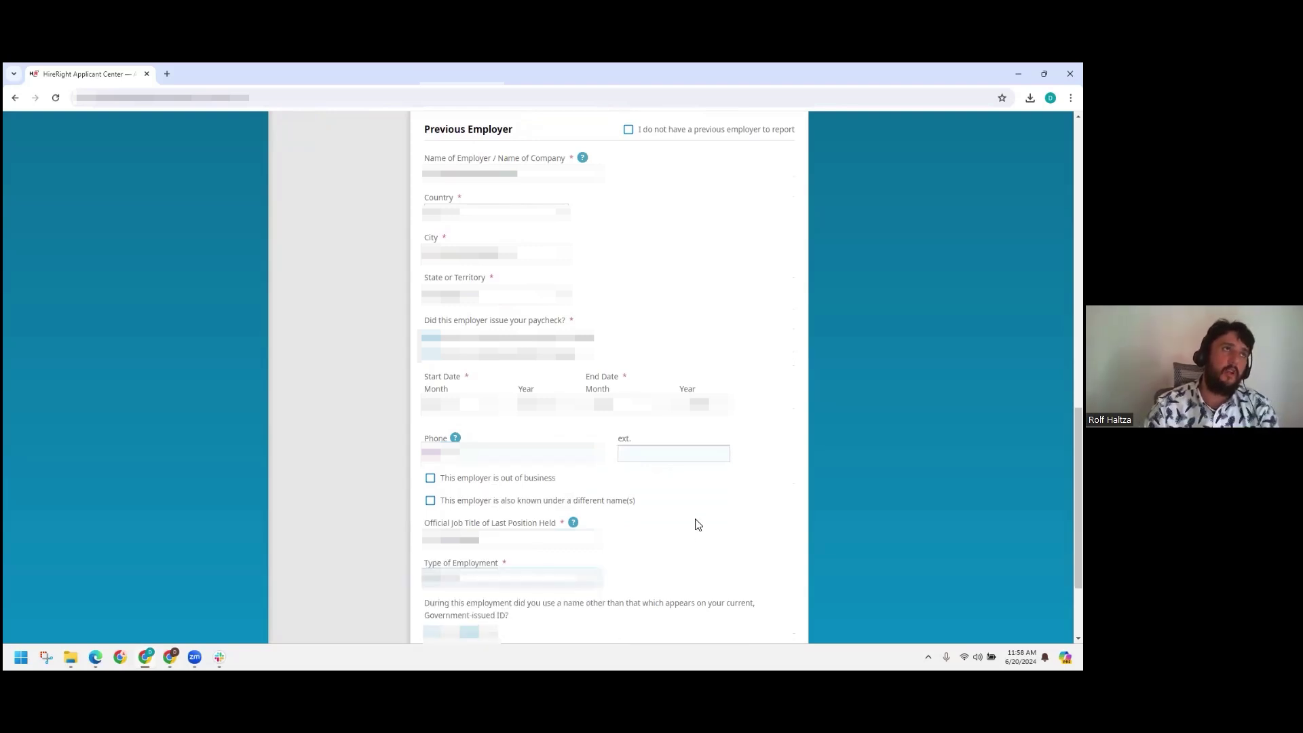
# Review the previous employers' dates and contact fields, and continue from Employment History to Drug and Health Screening.
pyautogui.scroll(-1, 697, 524)
pyautogui.scroll(-1, 698, 524)
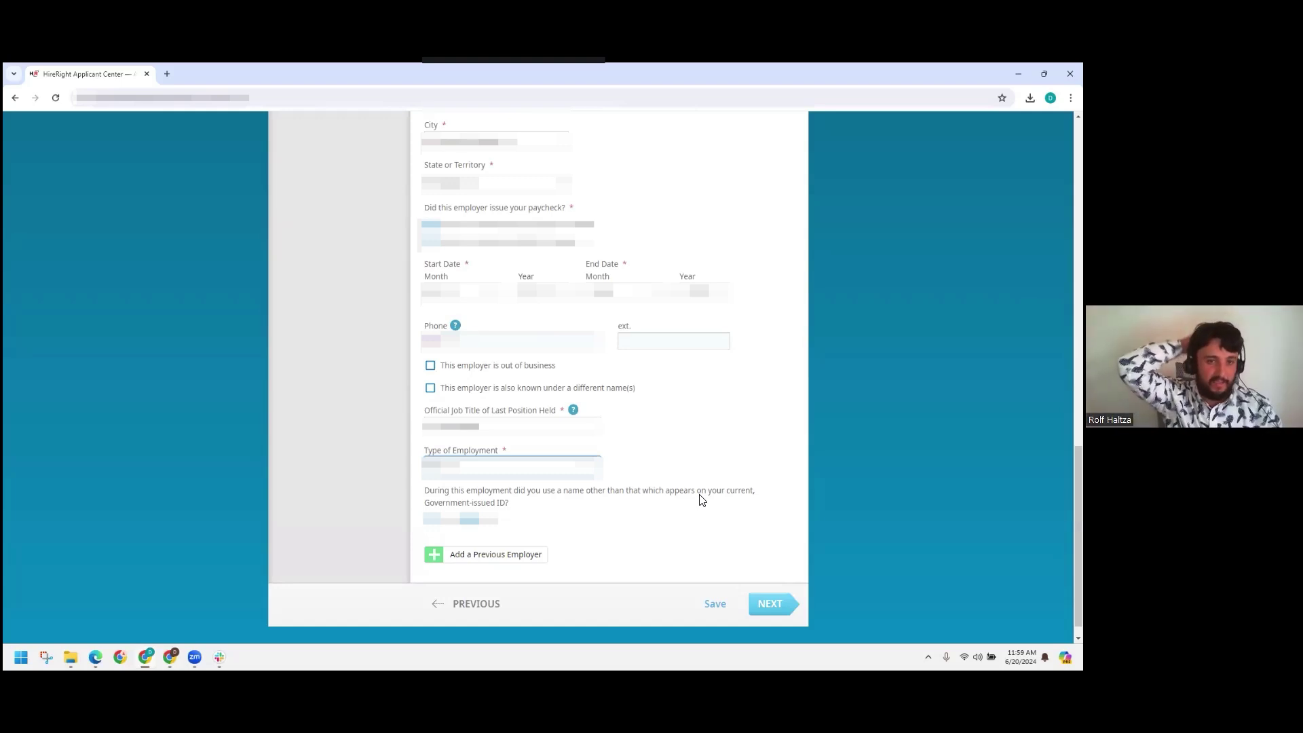
pyautogui.scroll(1, 699, 506)
pyautogui.scroll(4, 699, 507)
pyautogui.scroll(6, 699, 506)
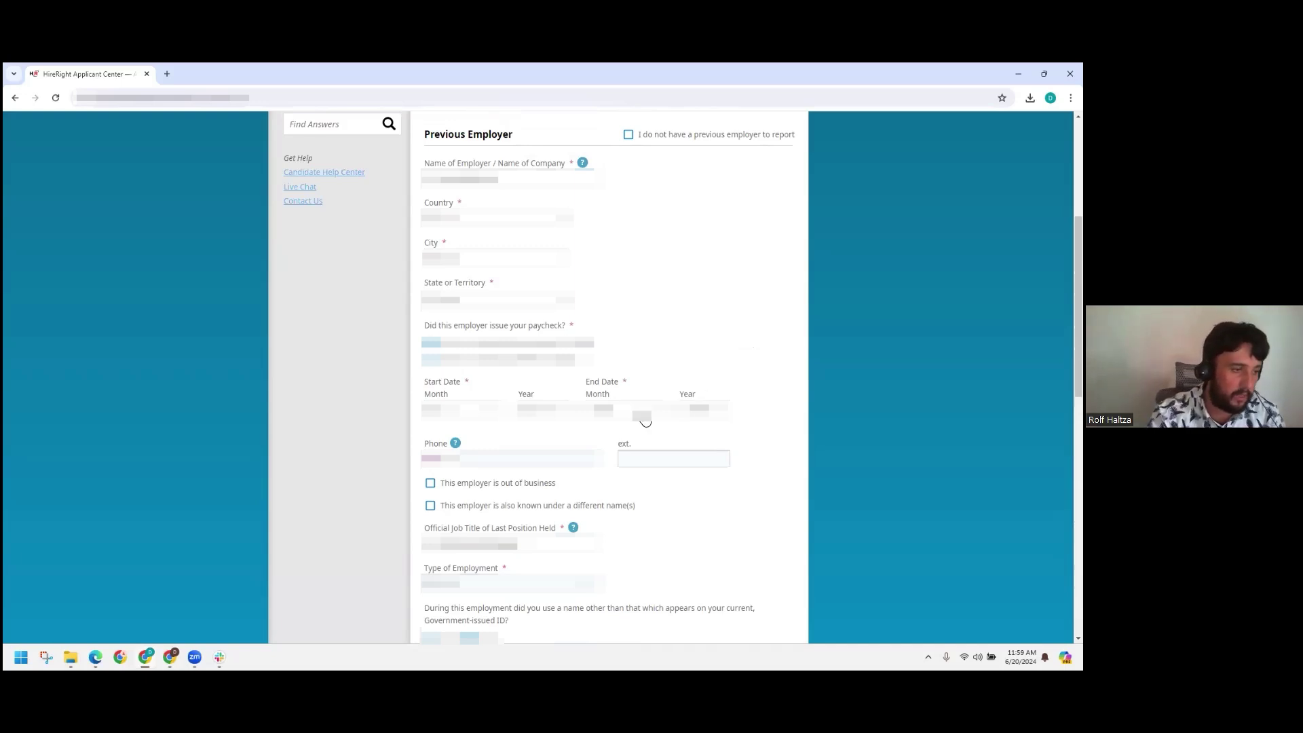
pyautogui.moveTo(455, 443)
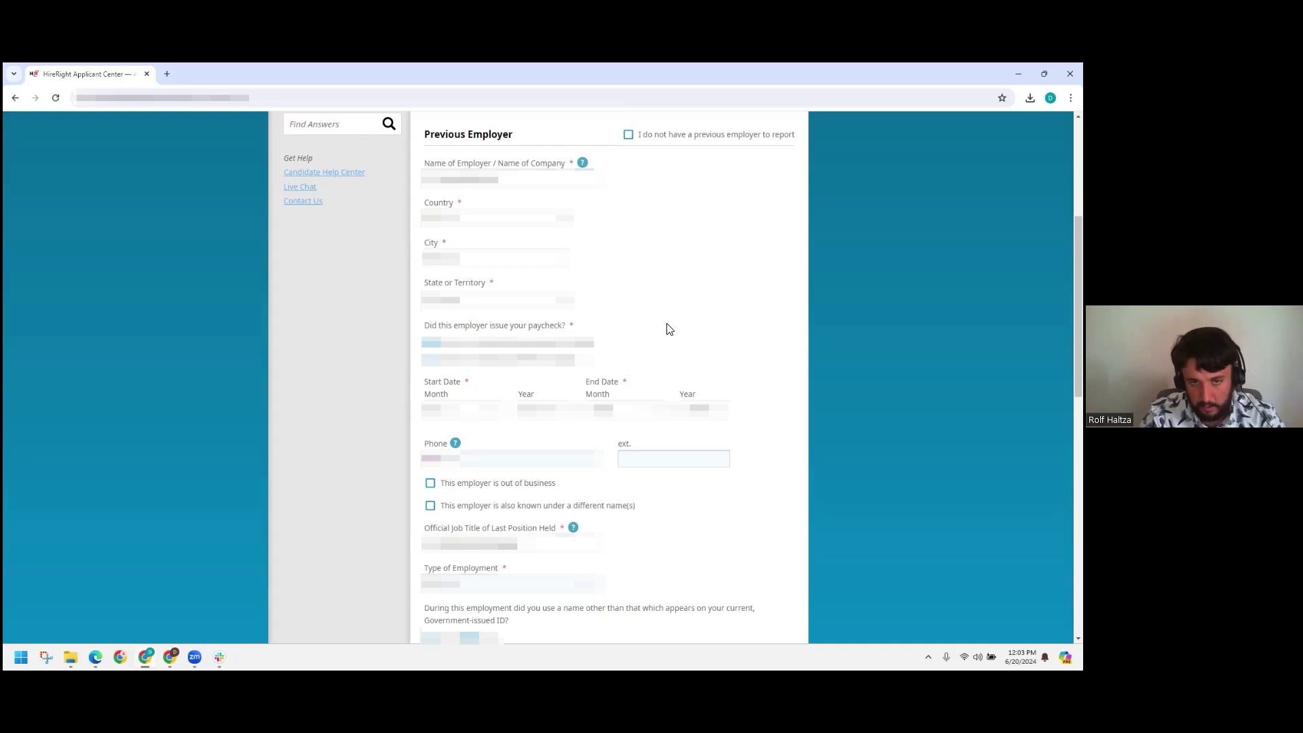
pyautogui.scroll(-6, 668, 326)
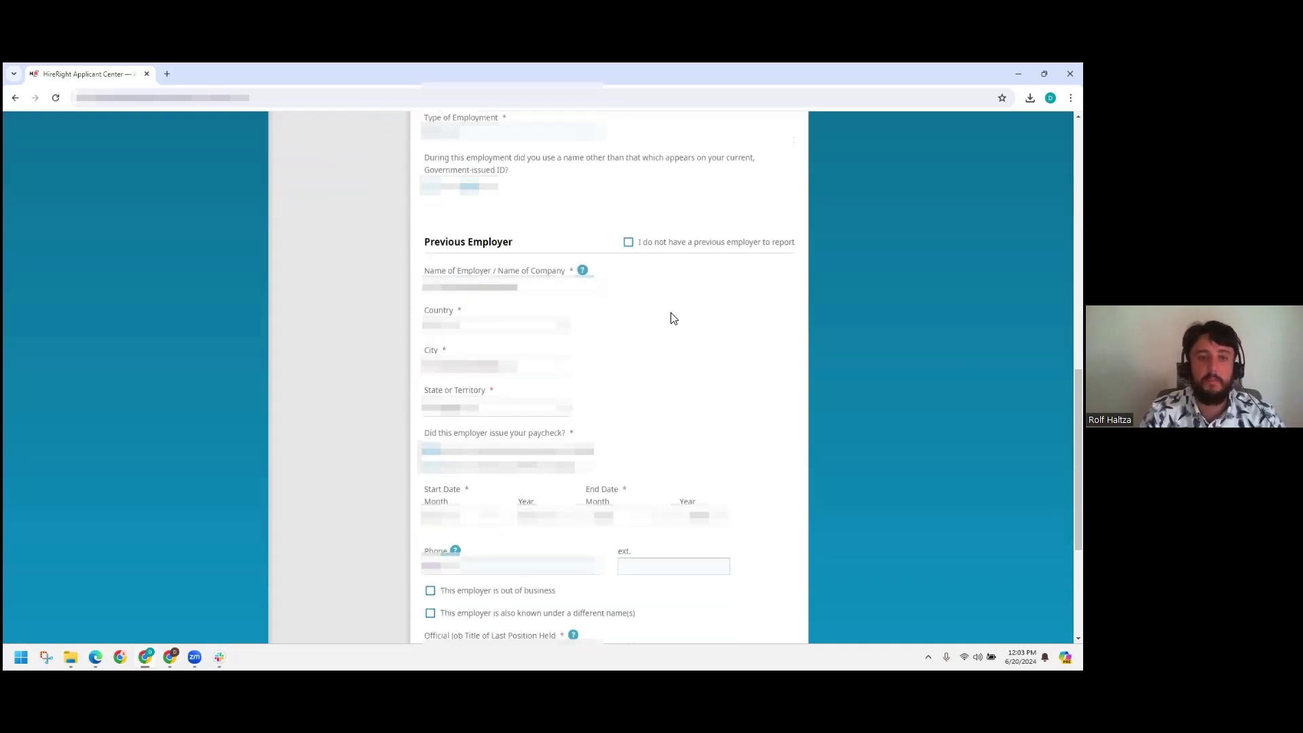
pyautogui.scroll(-3, 672, 318)
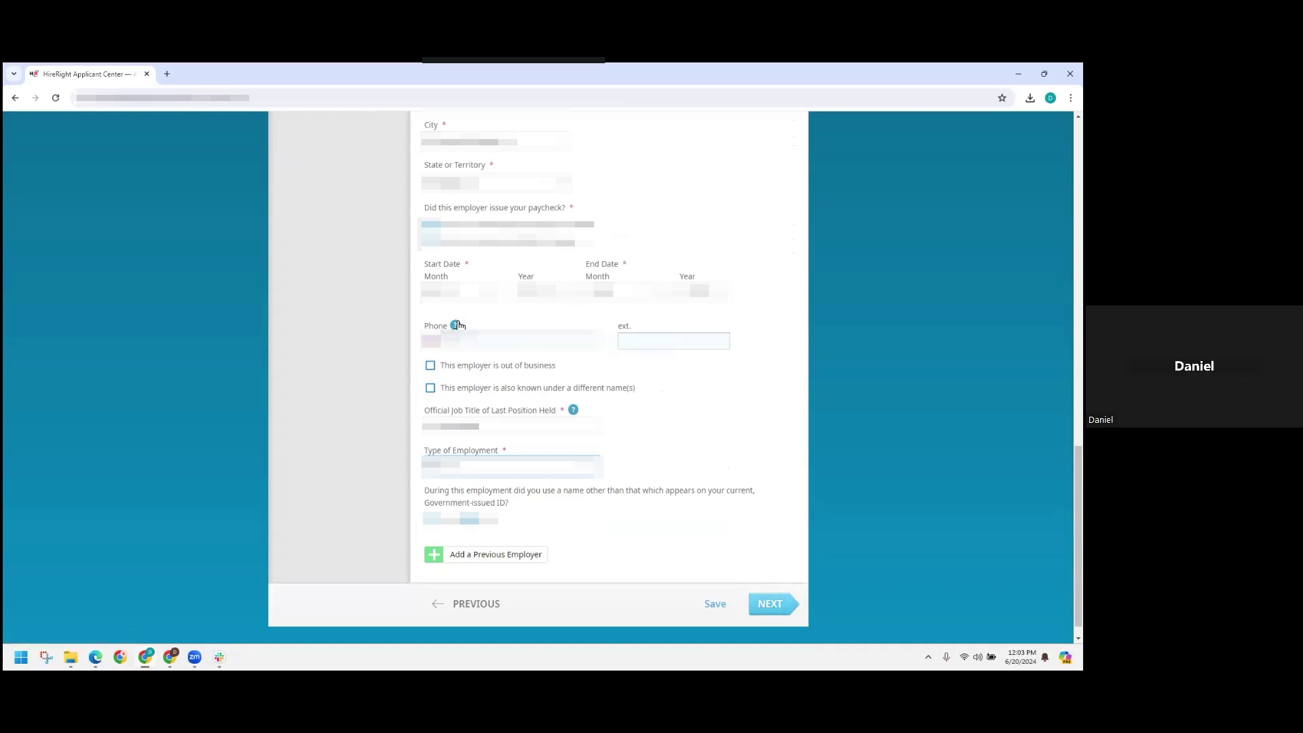
pyautogui.moveTo(455, 326)
pyautogui.click(772, 604)
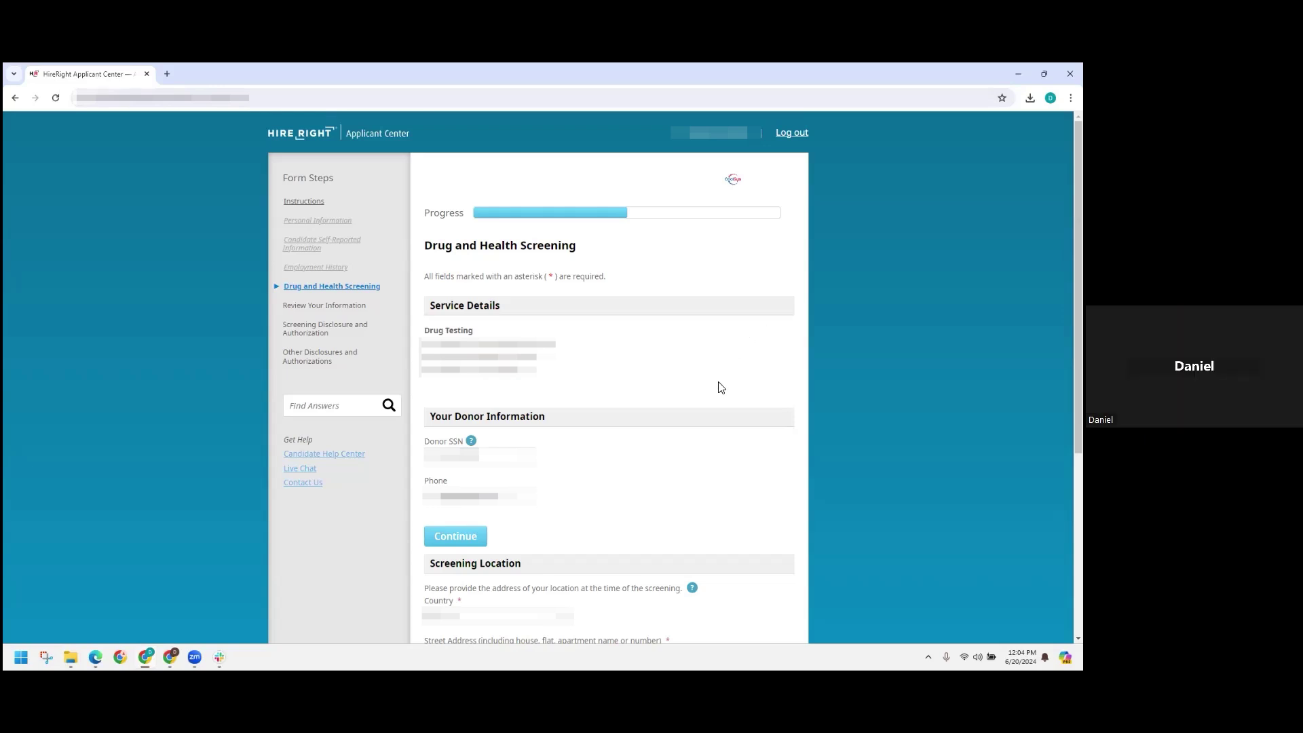
# Confirm the prefilled donor information and search for a collection site near the screening location.
pyautogui.scroll(-1, 720, 386)
pyautogui.scroll(-2, 721, 387)
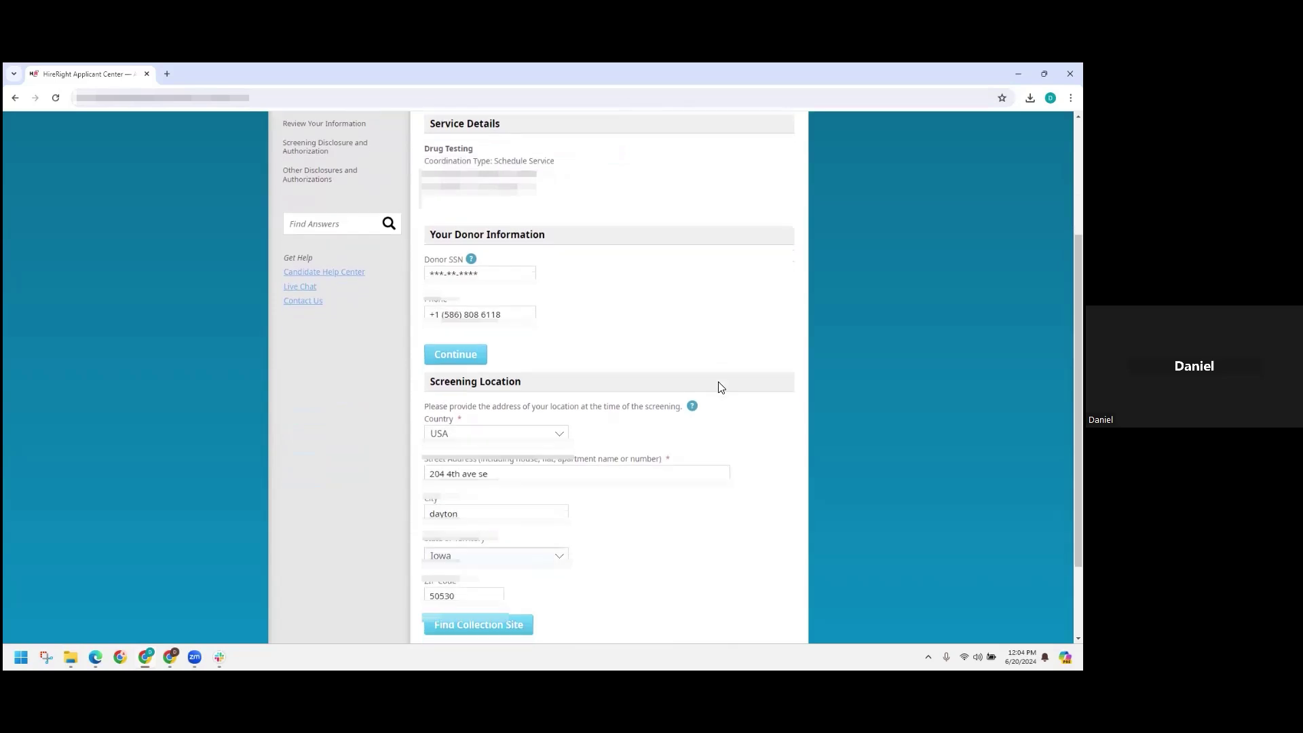
pyautogui.scroll(-2, 720, 387)
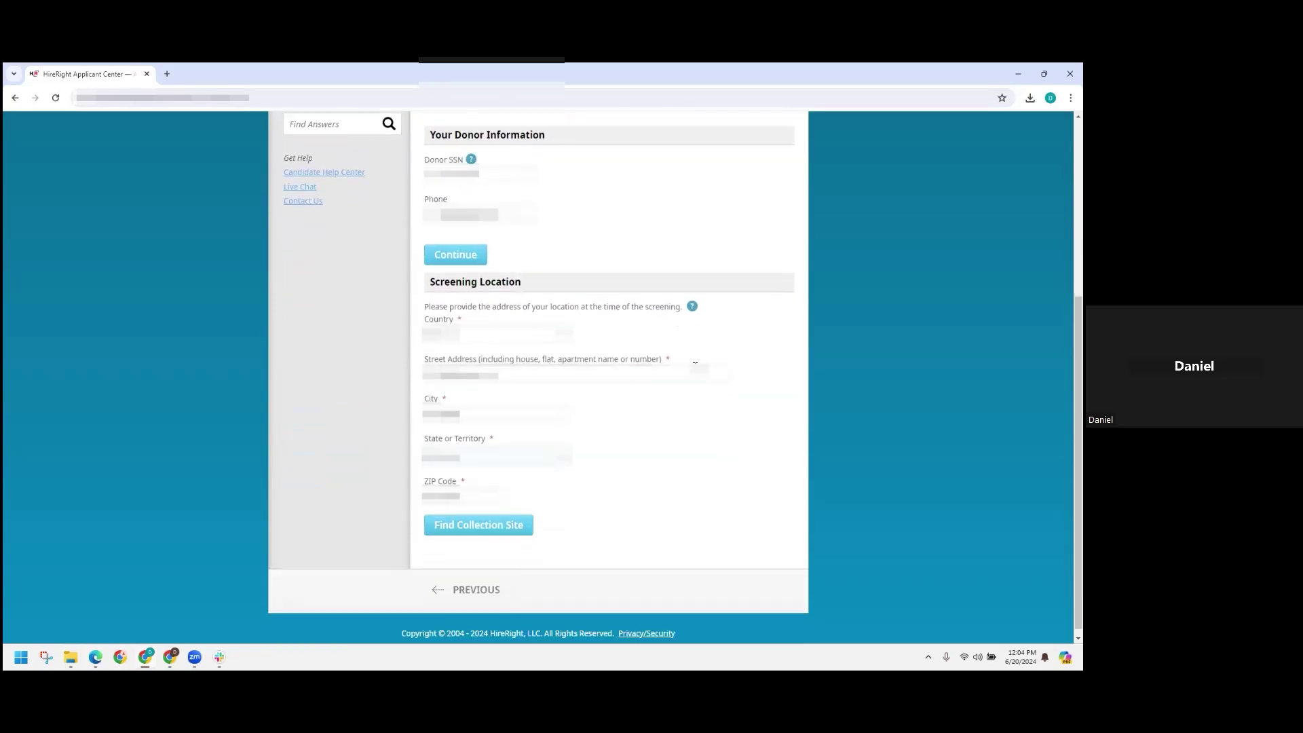
pyautogui.click(458, 256)
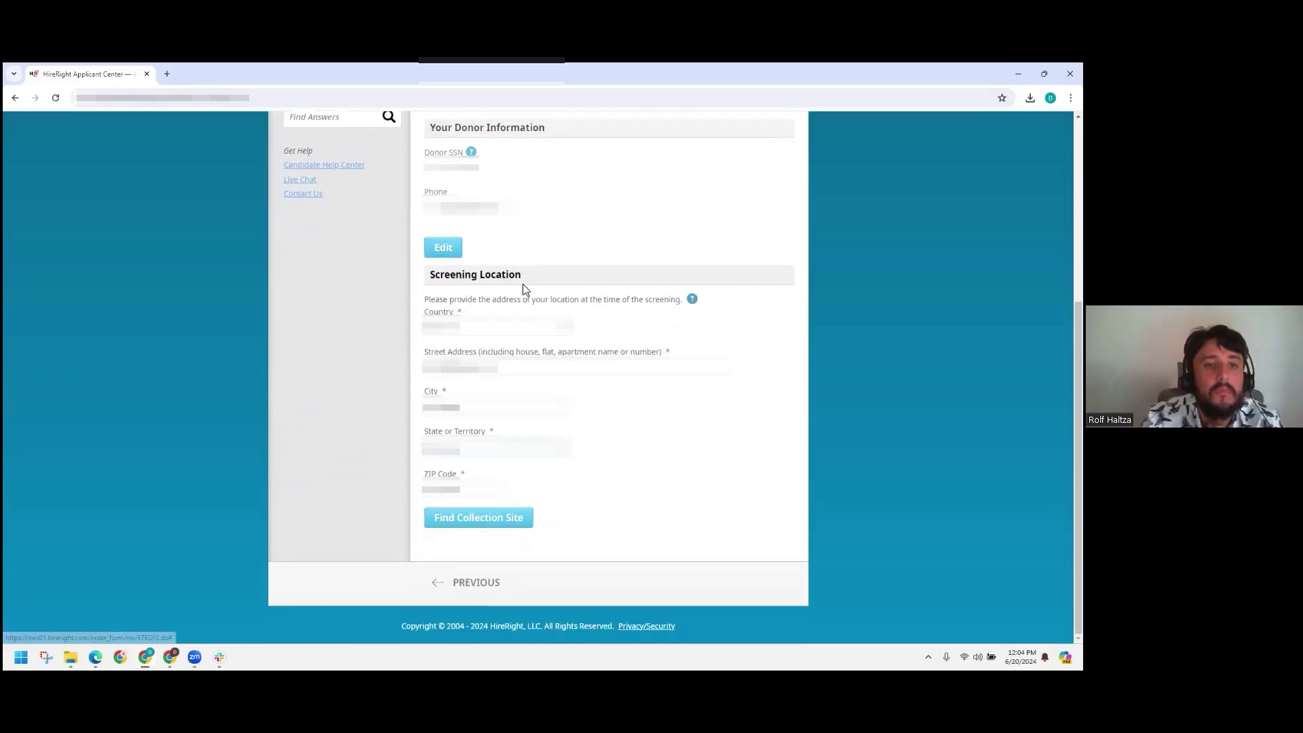
pyautogui.click(491, 516)
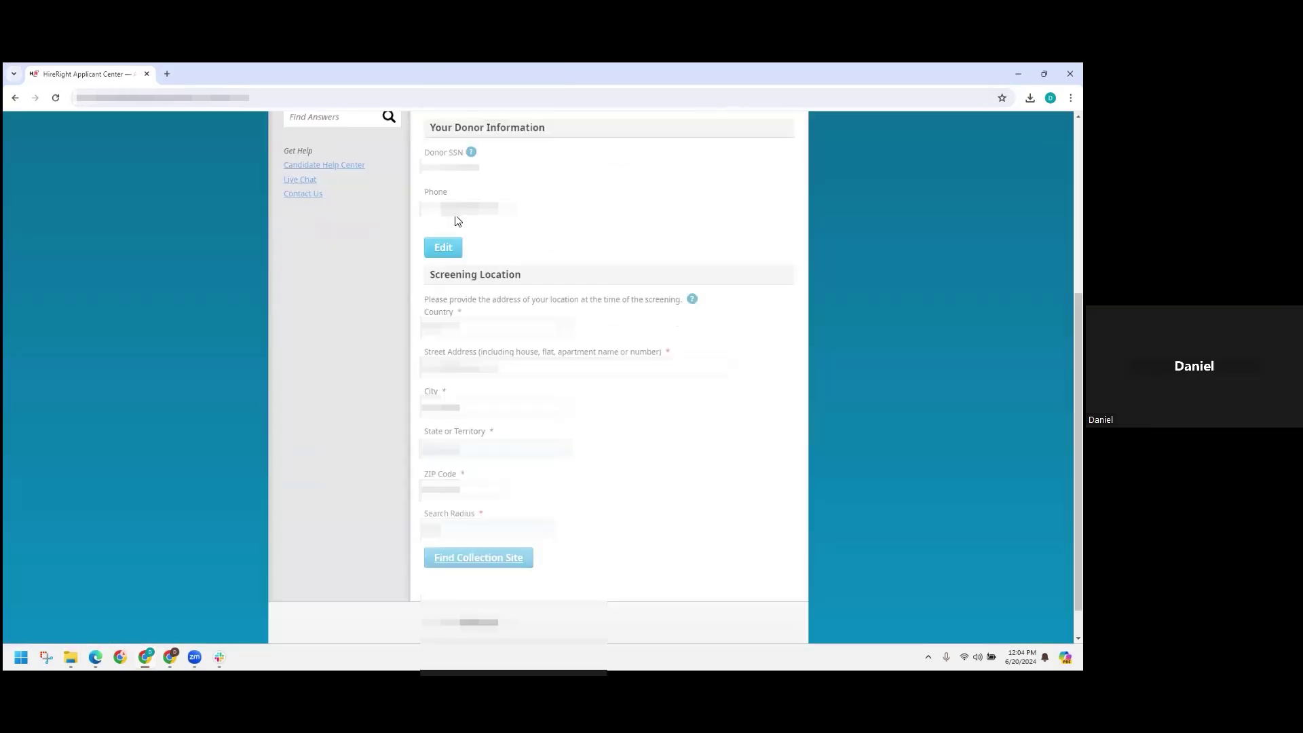
# Select the collection site offered within 25 miles and confirm reporting there within the required 2 business days.
pyautogui.scroll(-4, 523, 276)
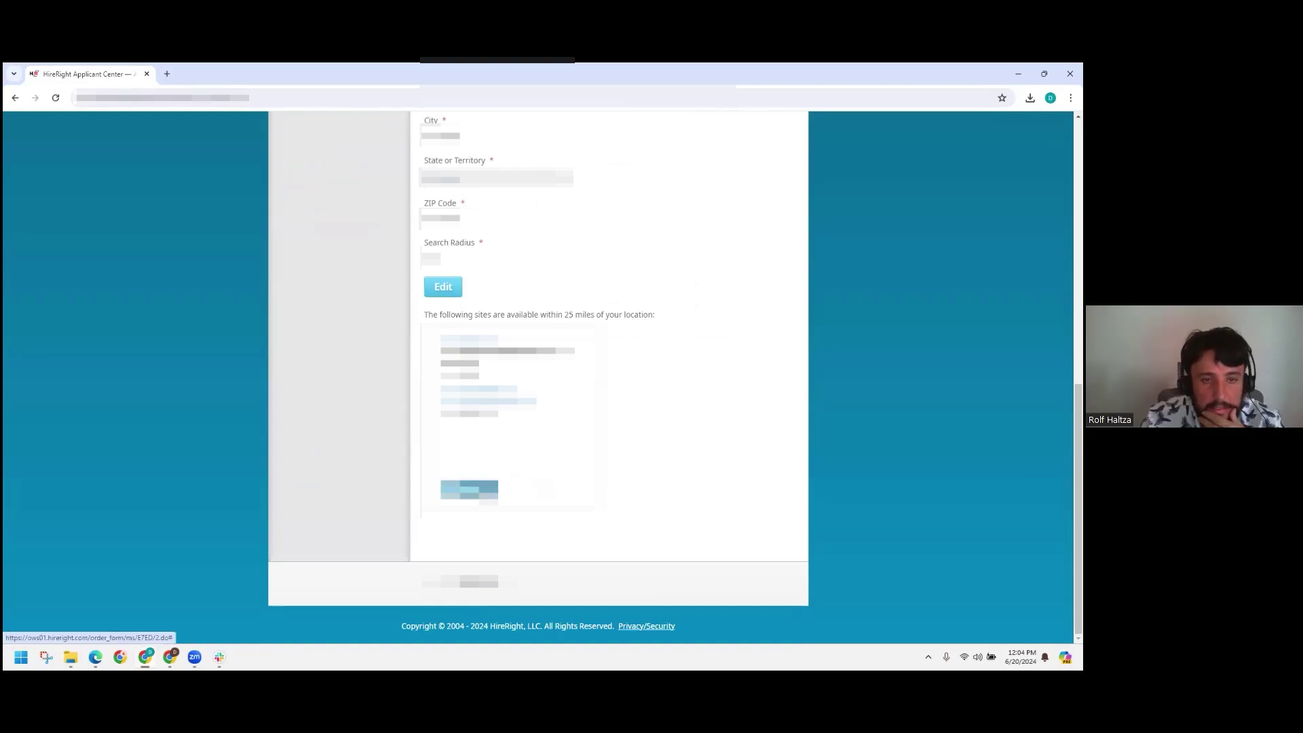
pyautogui.click(475, 489)
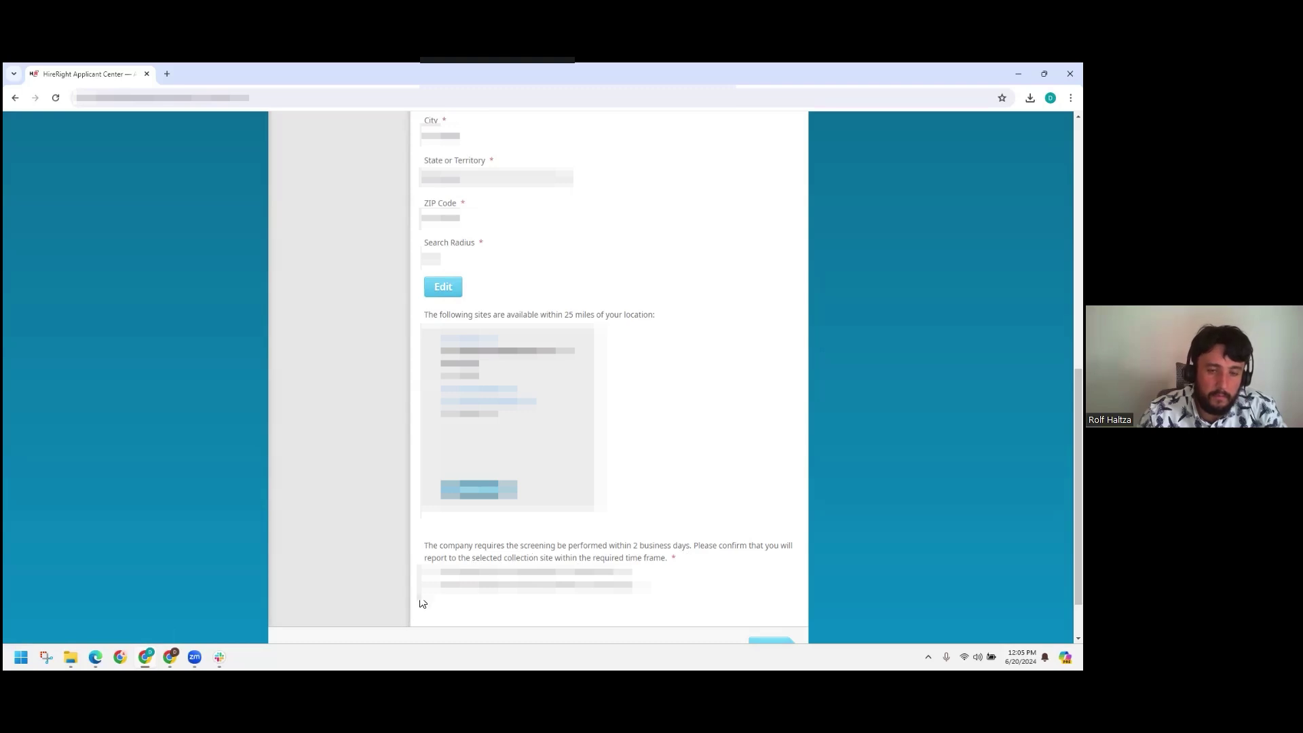
pyautogui.click(428, 573)
pyautogui.scroll(-2, 656, 475)
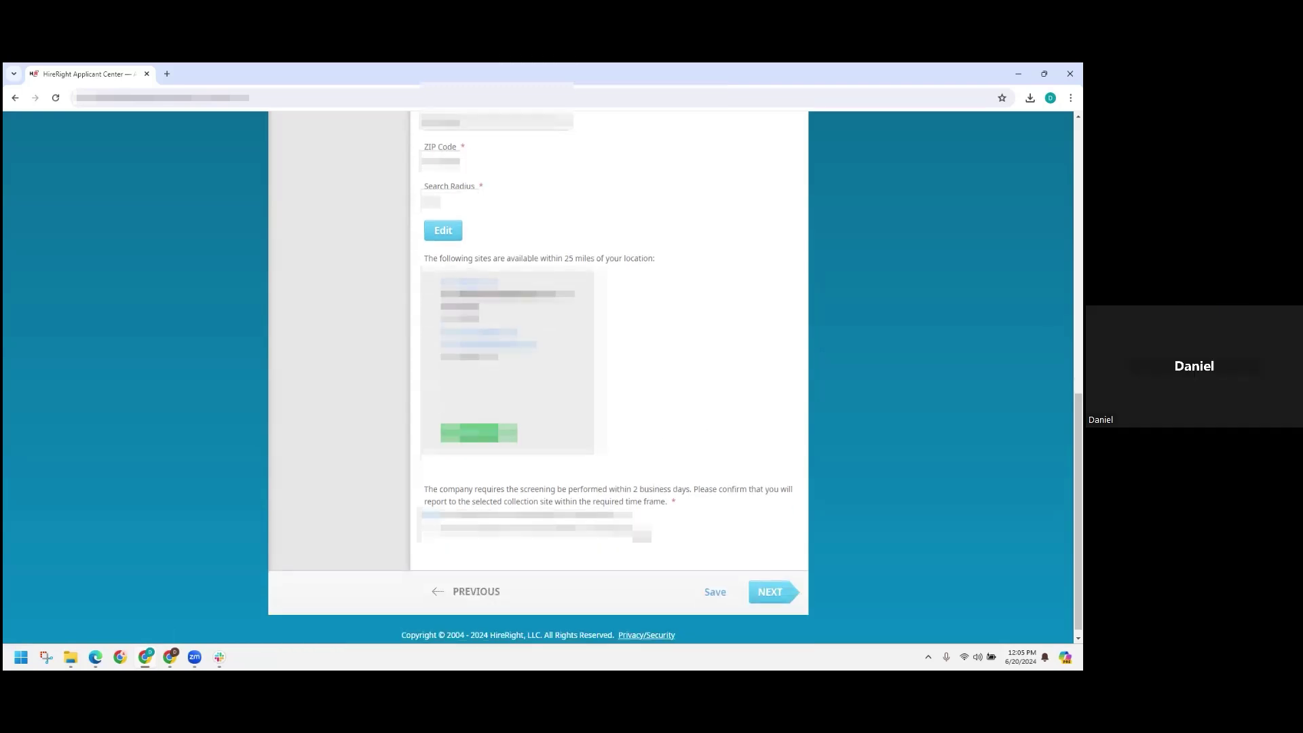
# Recheck the donor and screening location details, and continue to Review Your Information.
pyautogui.scroll(4, 722, 445)
pyautogui.scroll(5, 724, 448)
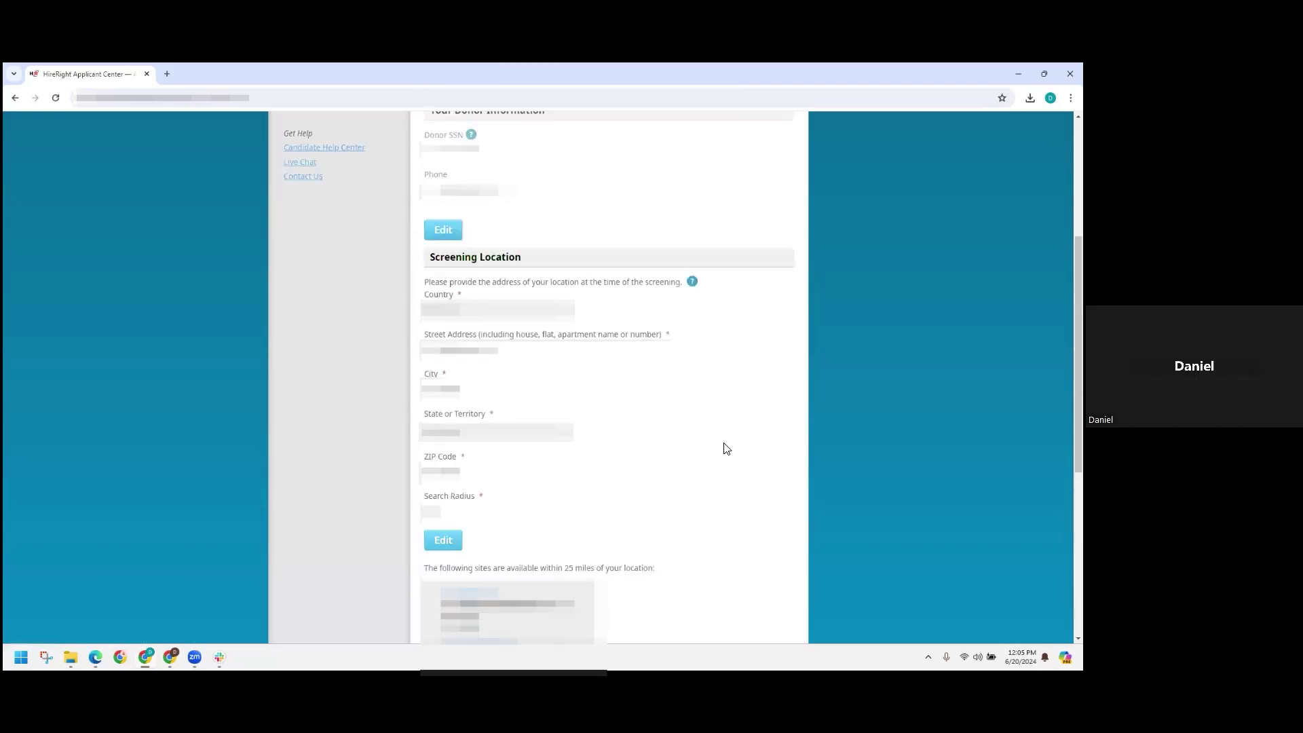
pyautogui.scroll(-8, 724, 451)
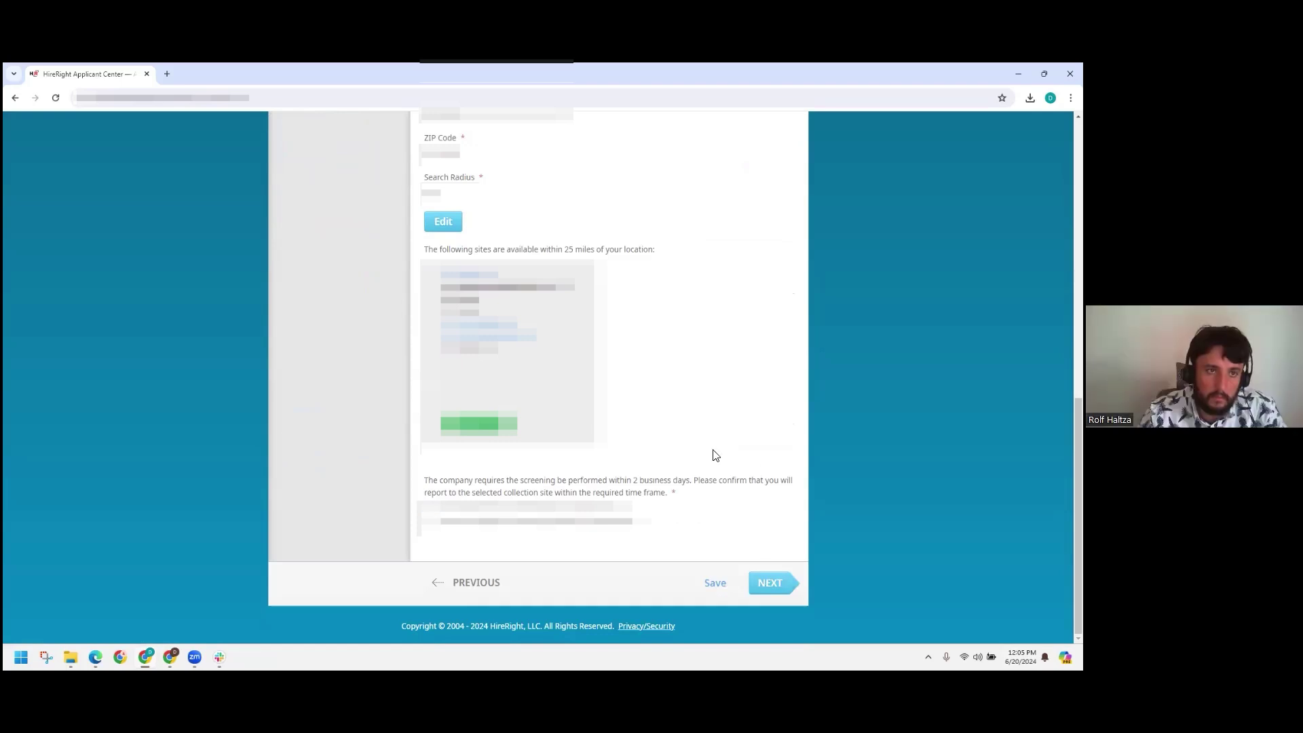
pyautogui.click(766, 582)
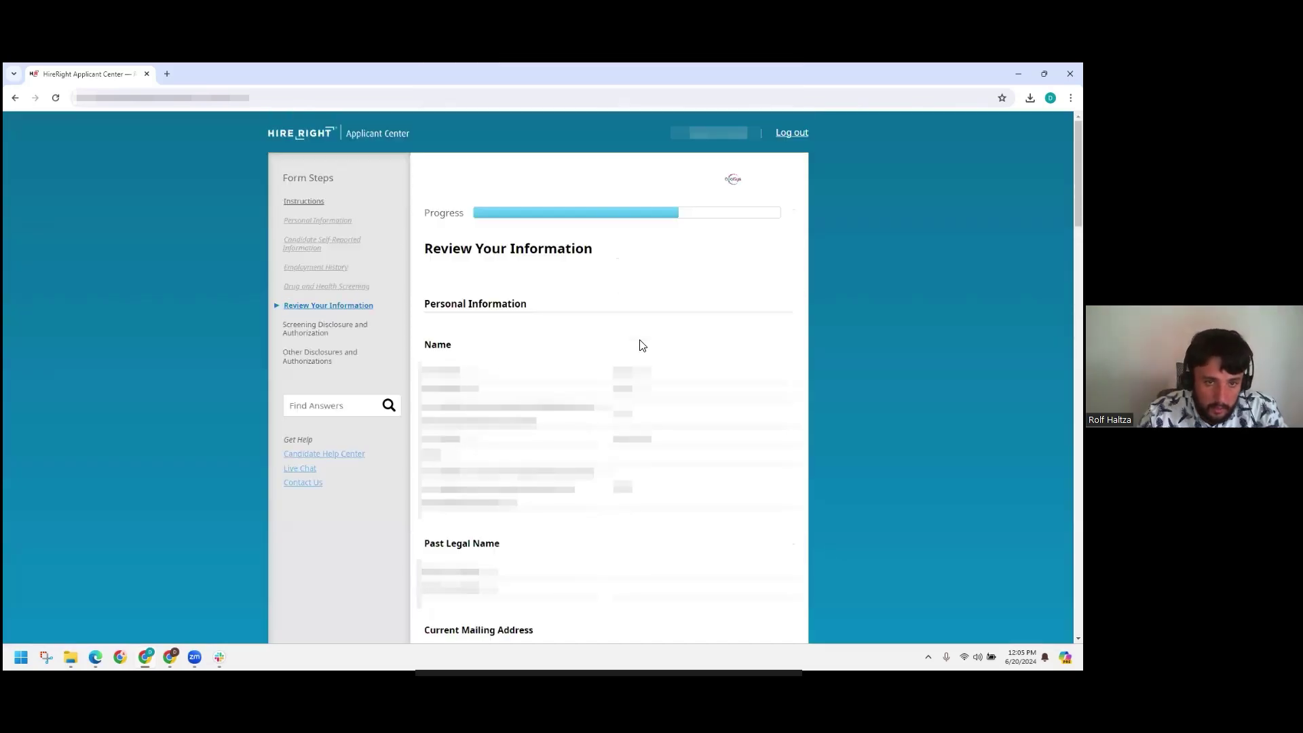
# Review the full summary from Personal Information to Screening Location, and continue to Screening Disclosure and Authorization.
pyautogui.scroll(-3, 642, 346)
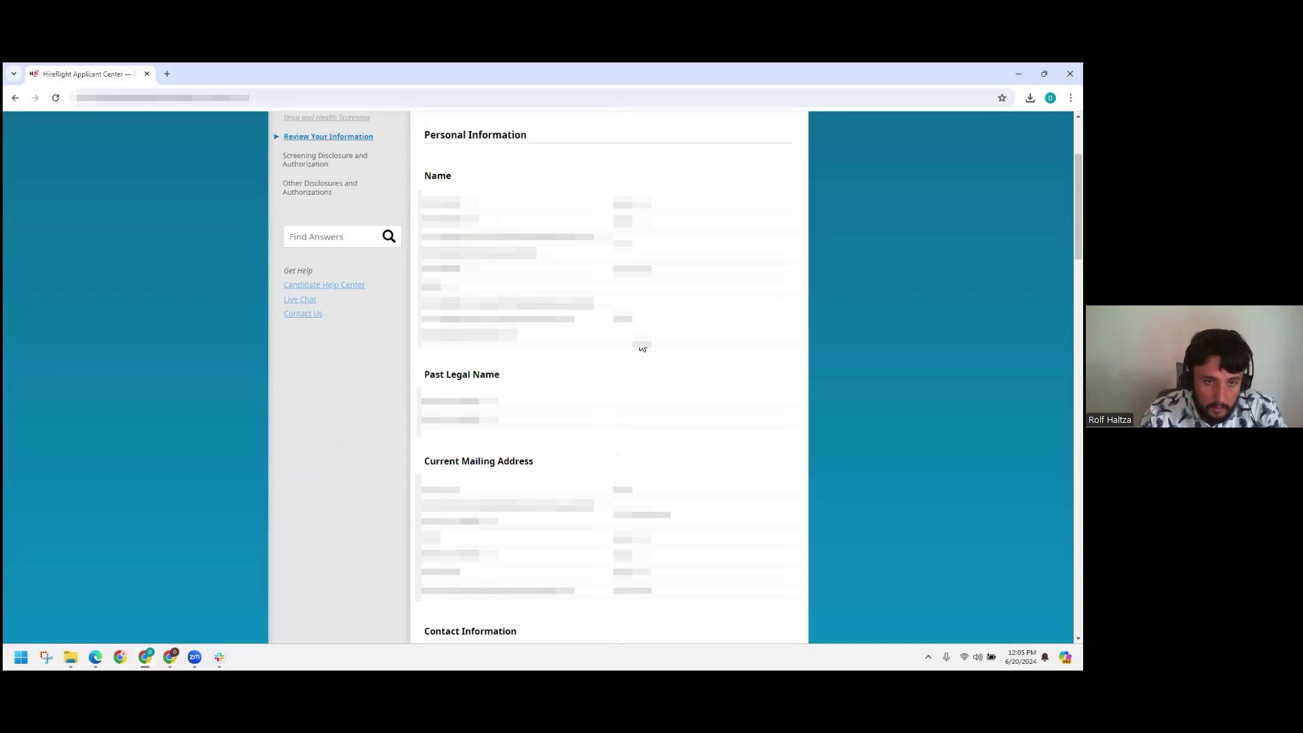
pyautogui.scroll(-5, 642, 347)
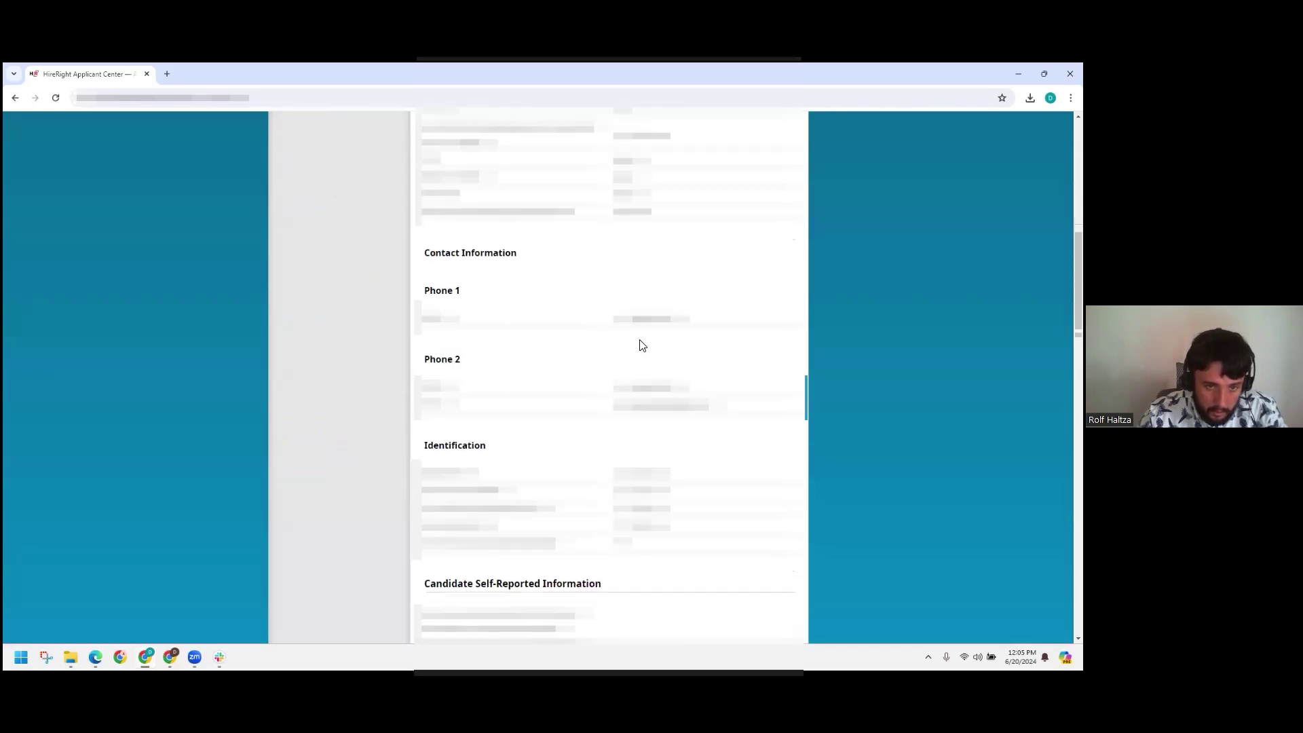
pyautogui.scroll(-5, 642, 346)
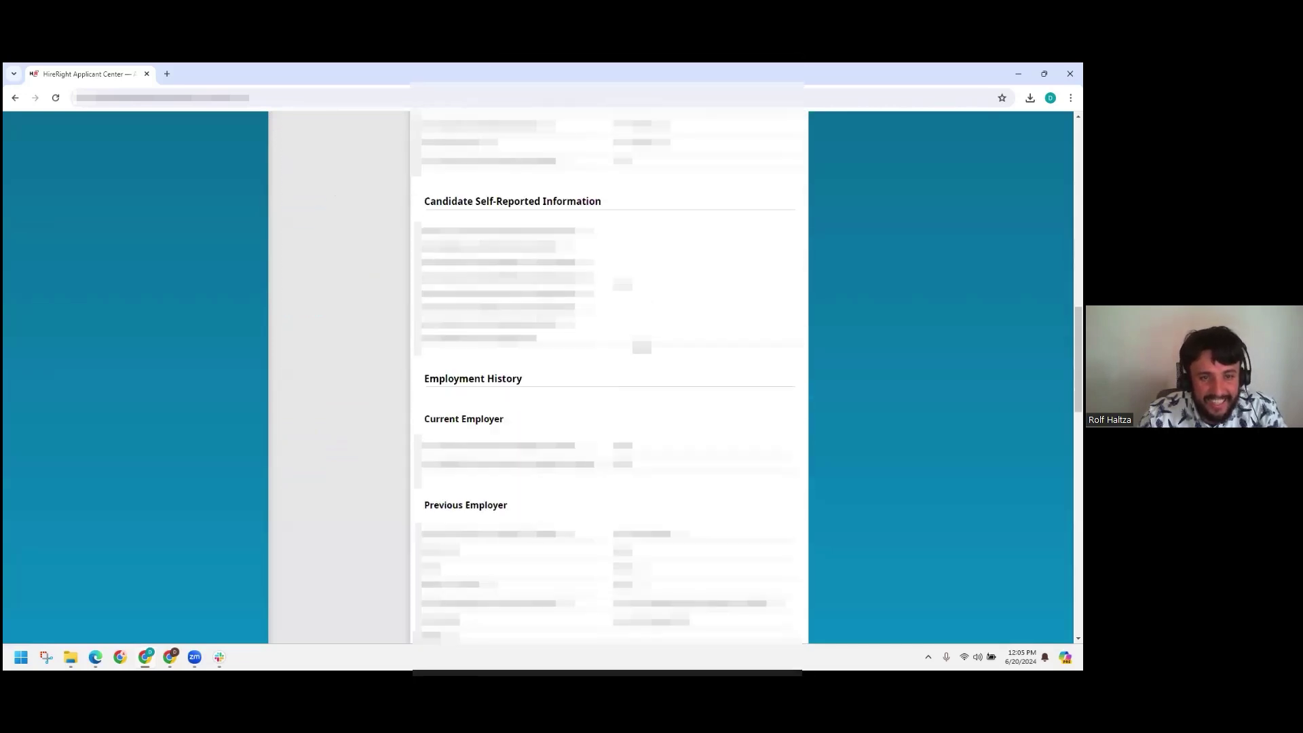
pyautogui.scroll(-1, 628, 319)
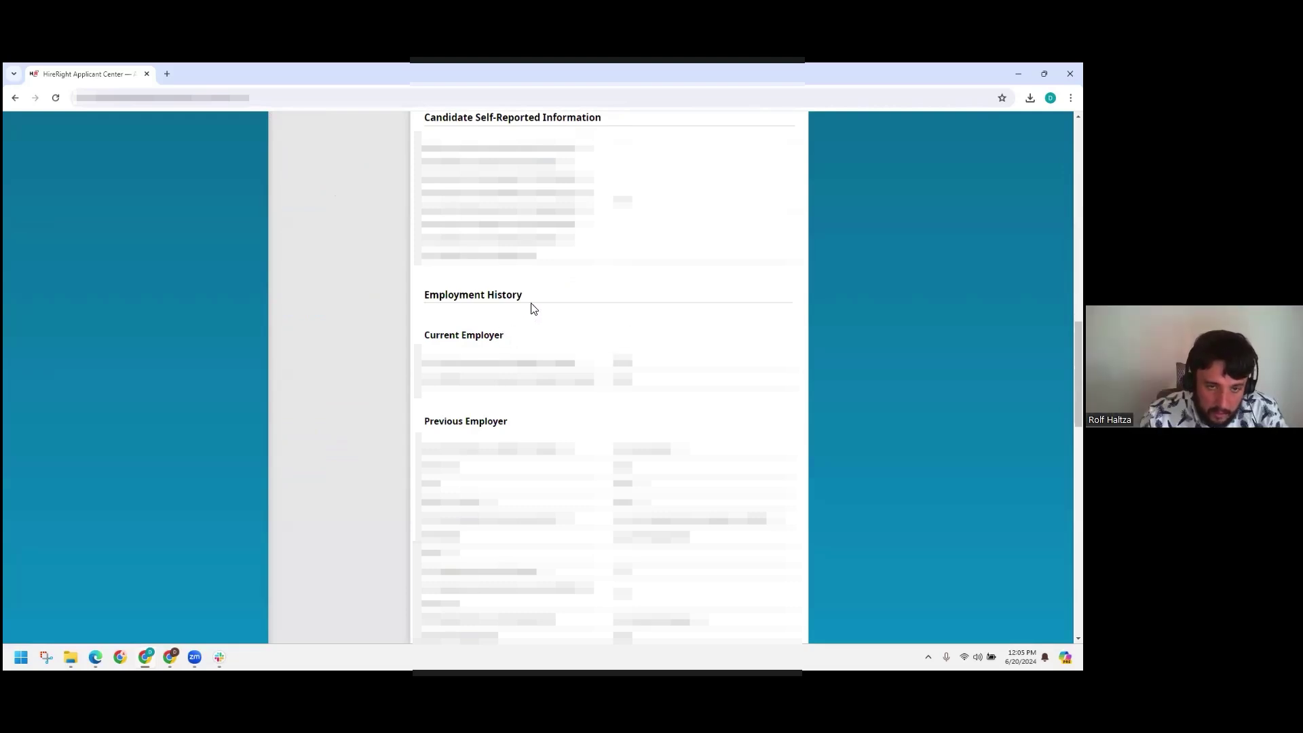
pyautogui.scroll(-3, 532, 309)
pyautogui.scroll(-7, 546, 302)
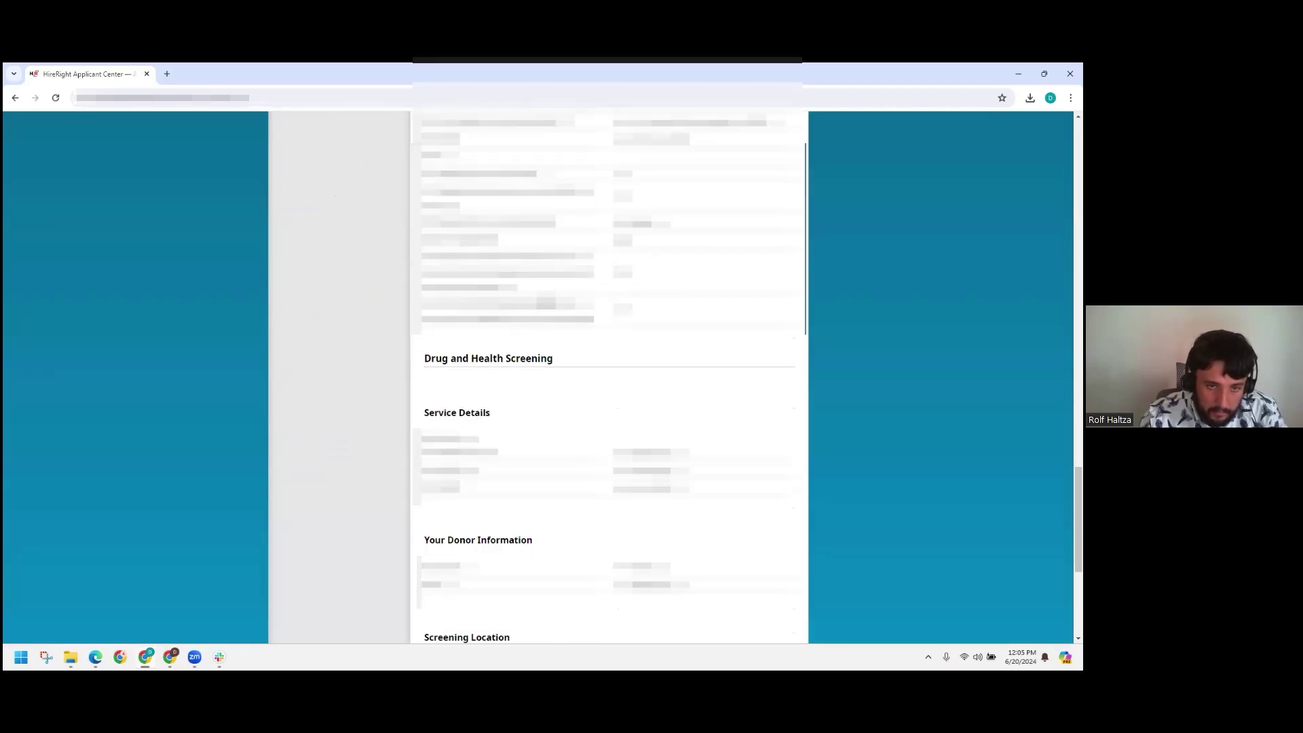
pyautogui.scroll(-5, 541, 296)
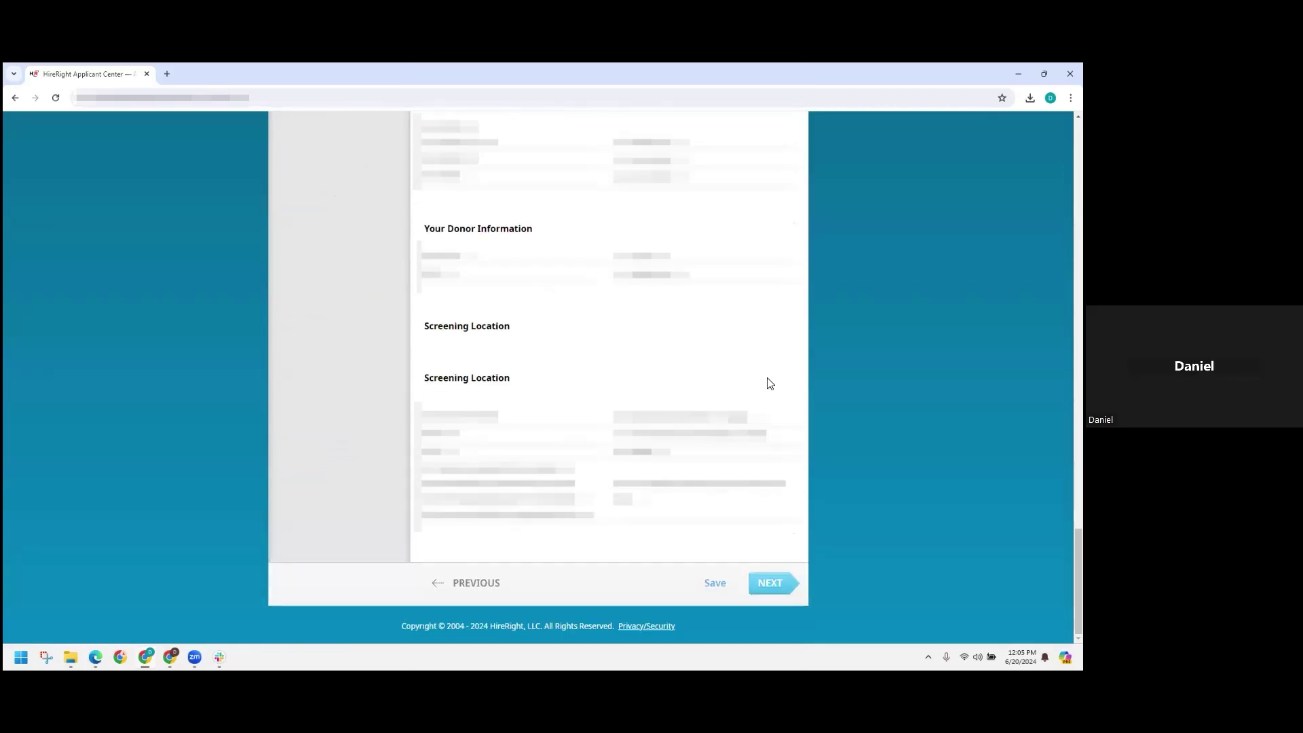
pyautogui.click(771, 586)
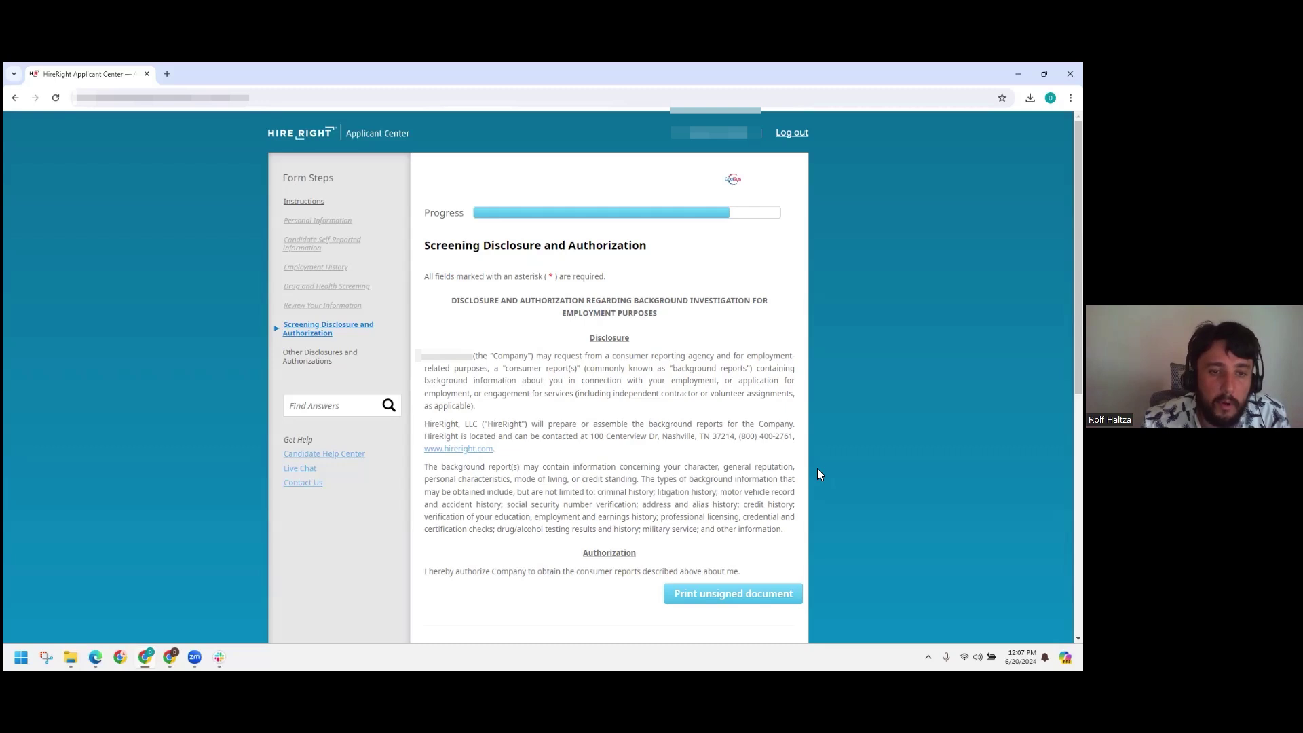
# Highlight "credit standing" in the background report disclosure to point out what the report may cover.
pyautogui.moveTo(582, 479); pyautogui.dragTo(645, 479)
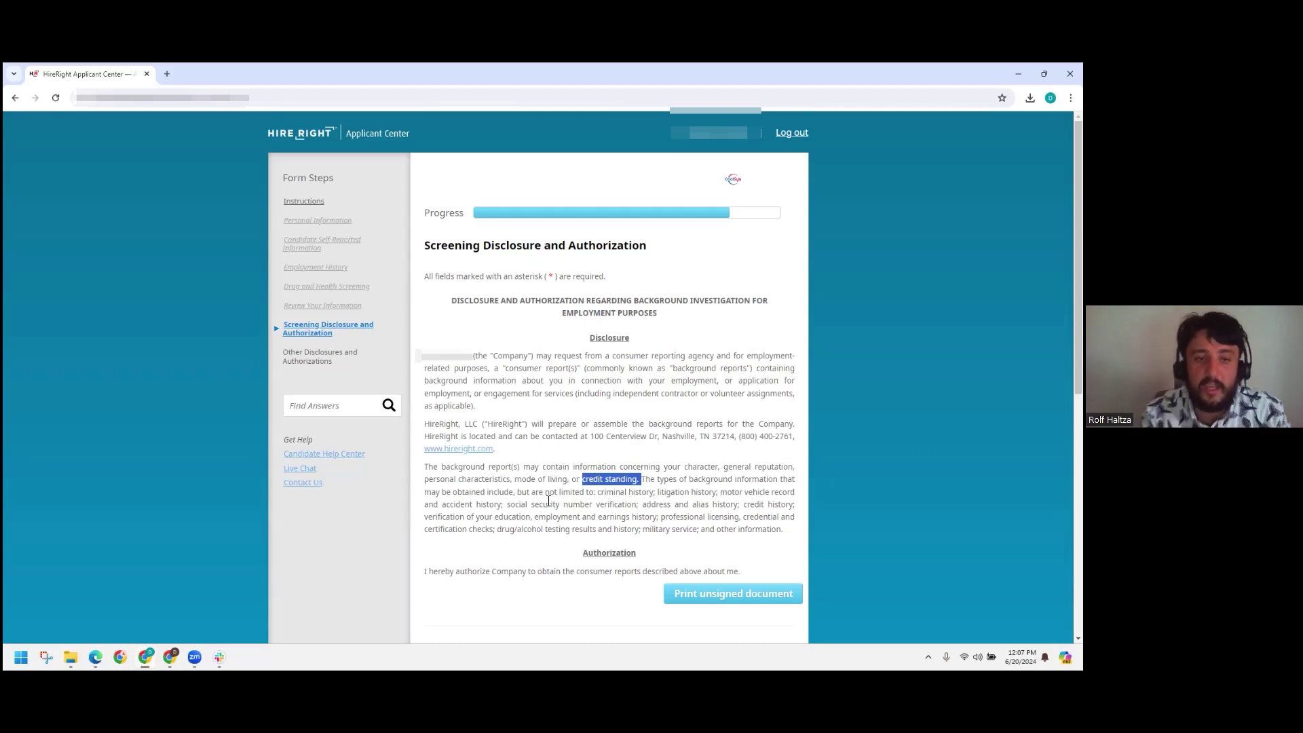
pyautogui.click(585, 491)
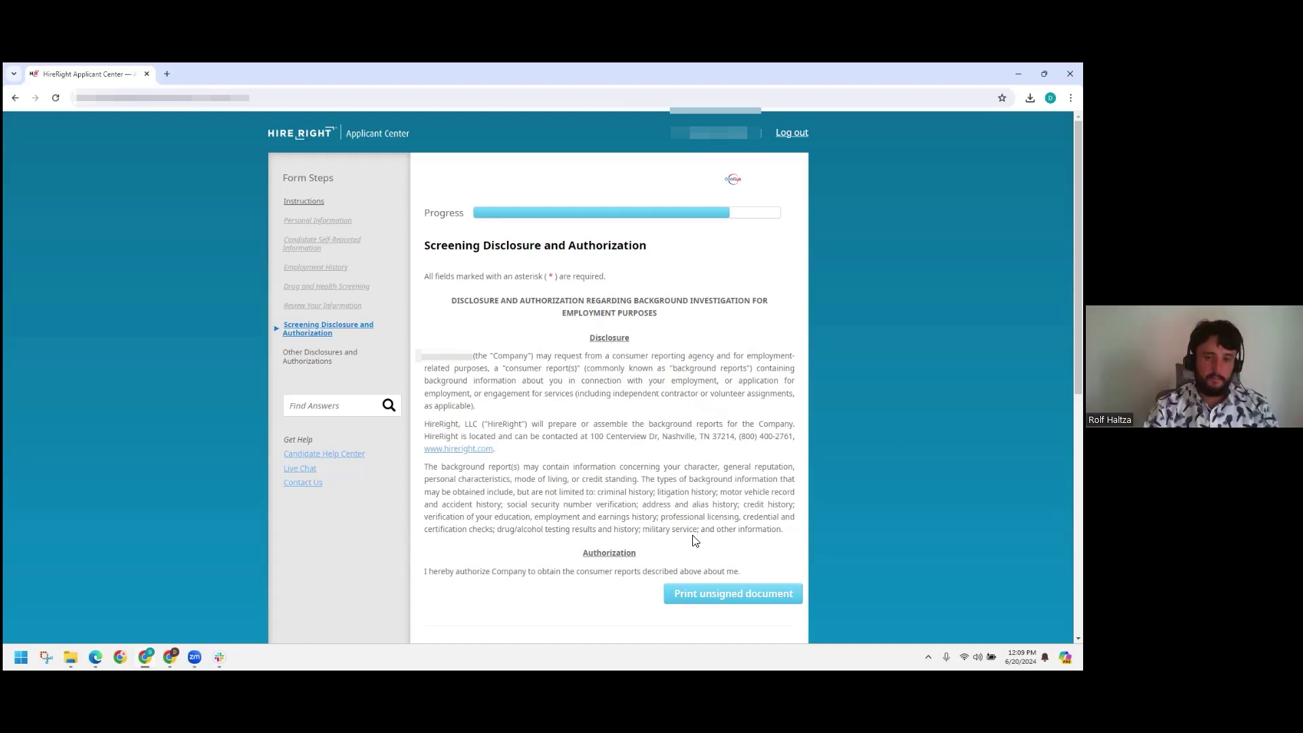
# Draw the applicant's signature in the Electronic Signature section of the Screening Disclosure and Authorization.
pyautogui.scroll(-4, 693, 534)
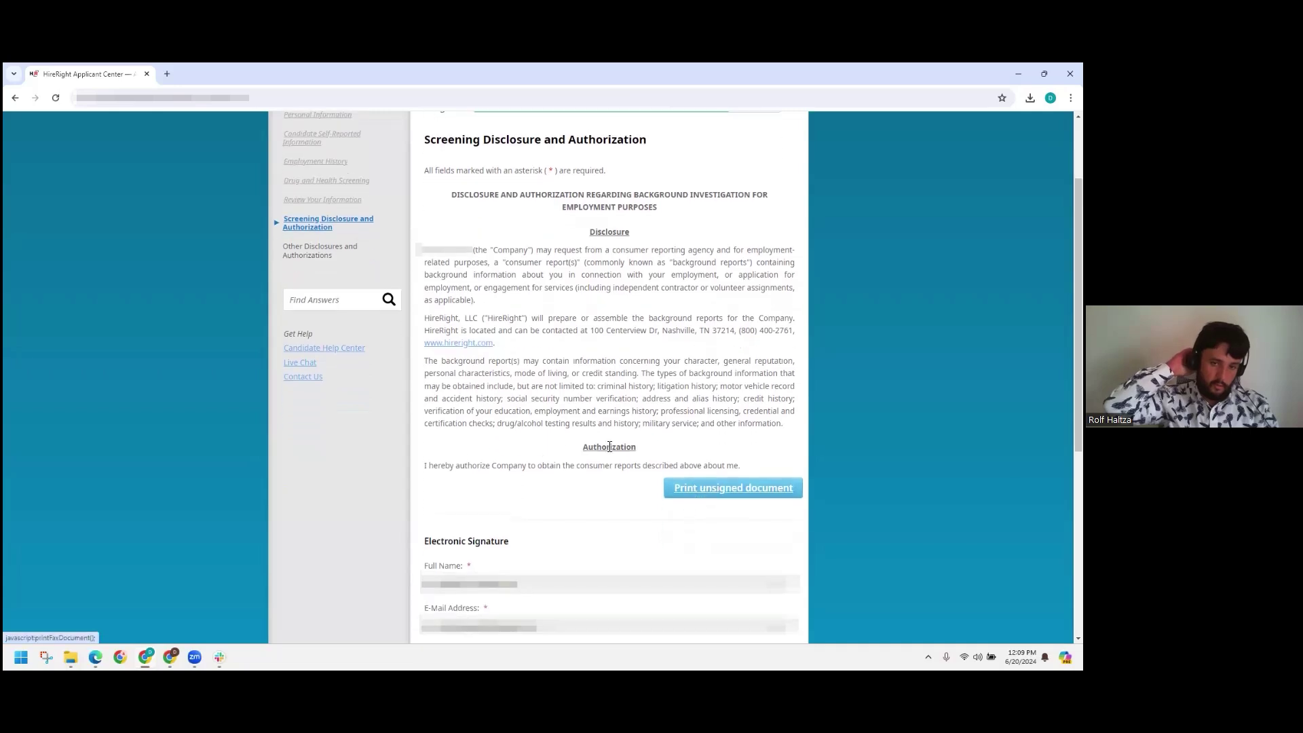
pyautogui.scroll(-2, 609, 450)
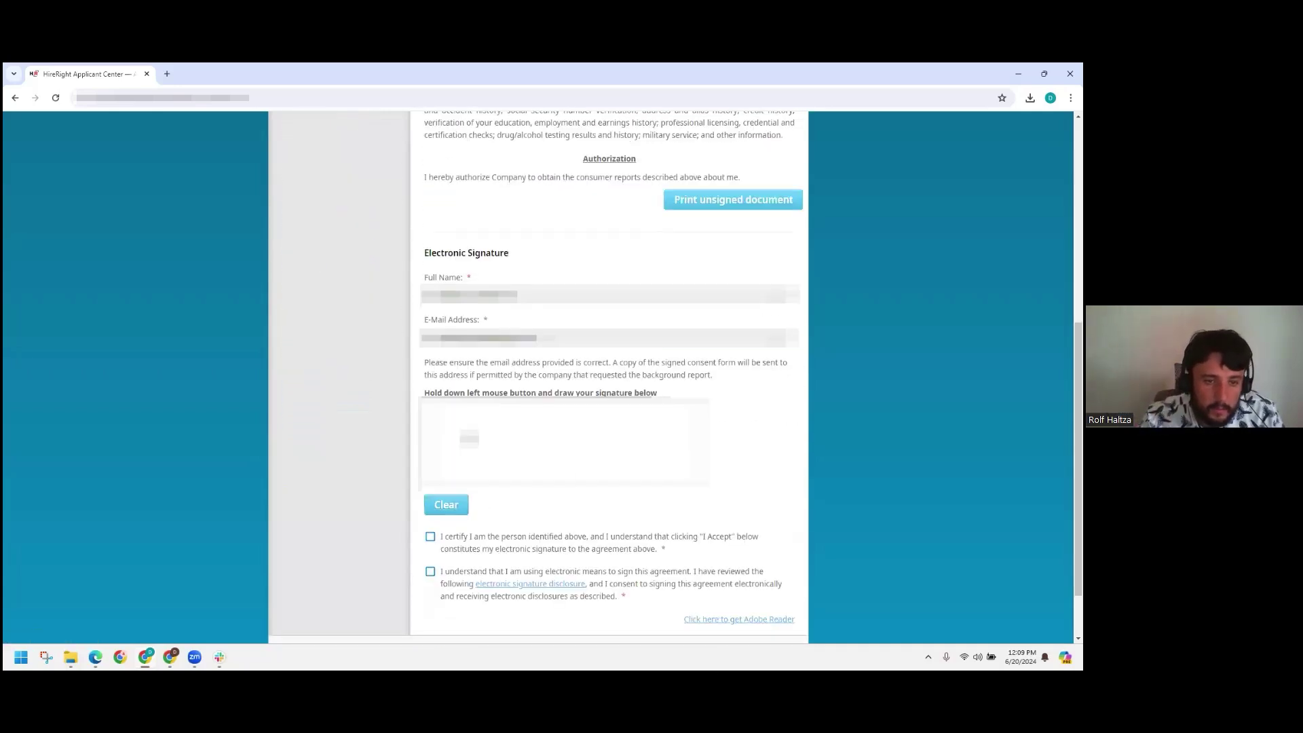
pyautogui.moveTo(469, 439)
pyautogui.mouseDown()
pyautogui.moveTo(451, 461)
pyautogui.moveTo(494, 430)
pyautogui.moveTo(488, 463)
pyautogui.moveTo(592, 448)
pyautogui.moveTo(610, 432)
pyautogui.moveTo(663, 451)
pyautogui.moveTo(684, 434)
pyautogui.moveTo(681, 468)
pyautogui.mouseUp()
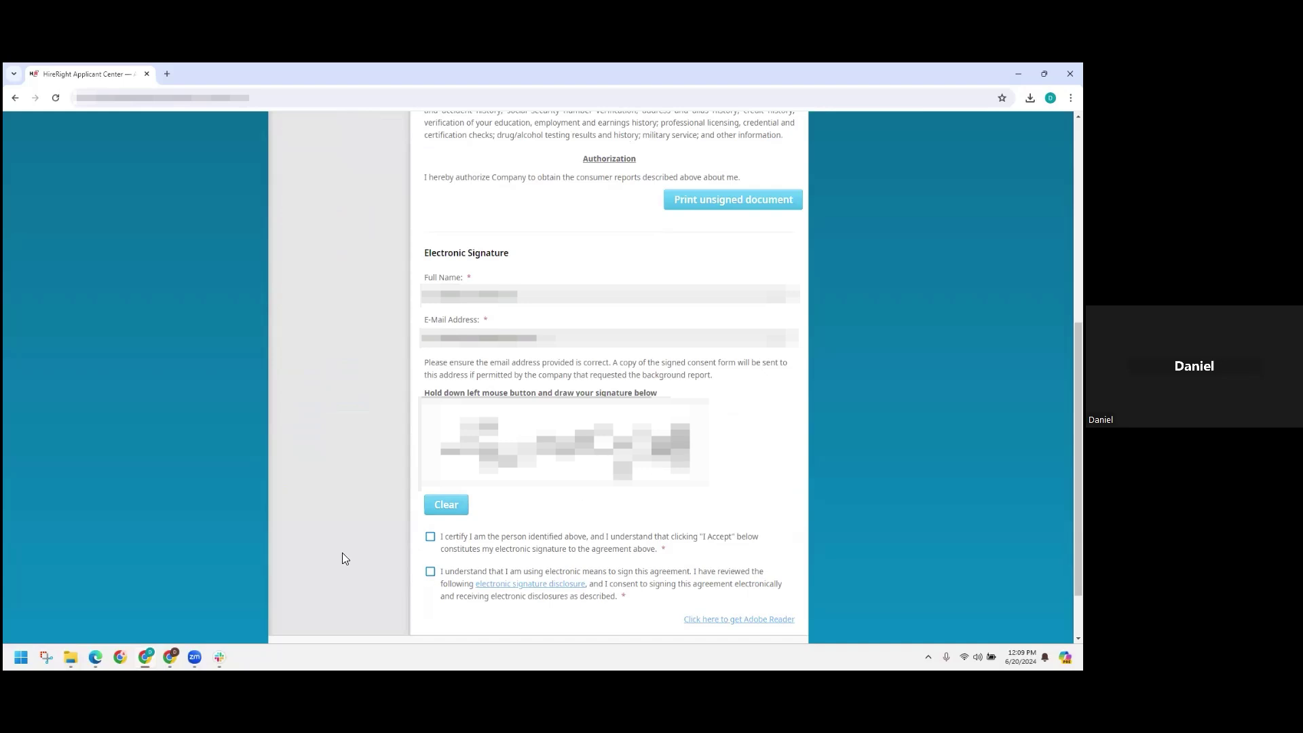
# Agree to the identity certification and electronic signing consent statements, and accept the disclosure to continue to Other Disclosures and Authorizations.
pyautogui.click(523, 541)
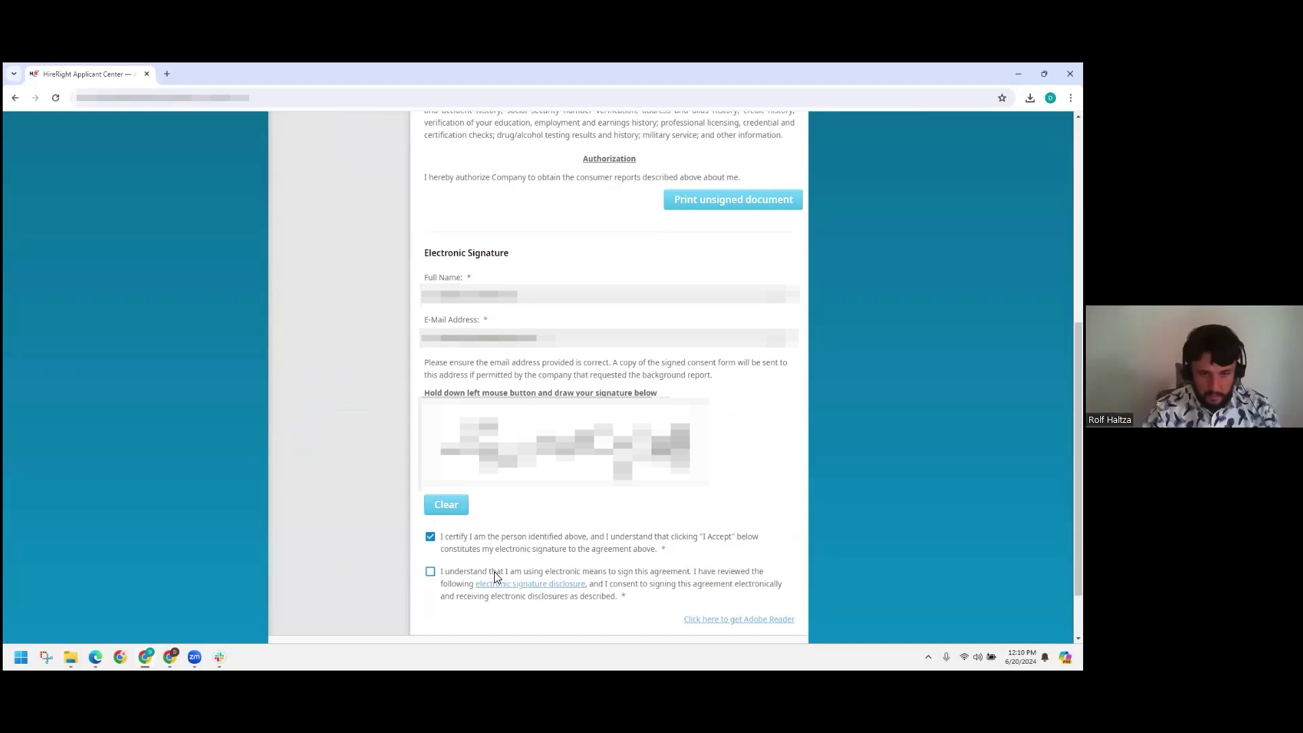
pyautogui.click(430, 572)
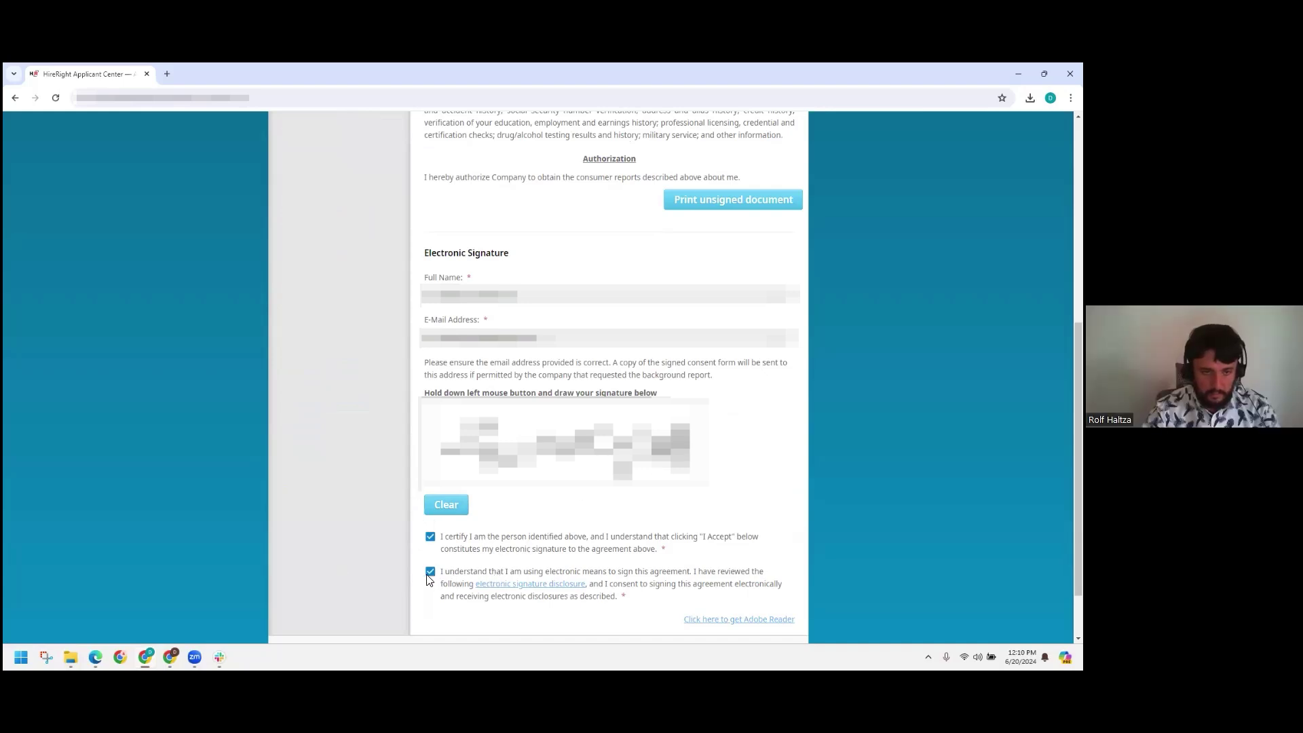
pyautogui.scroll(-2, 672, 574)
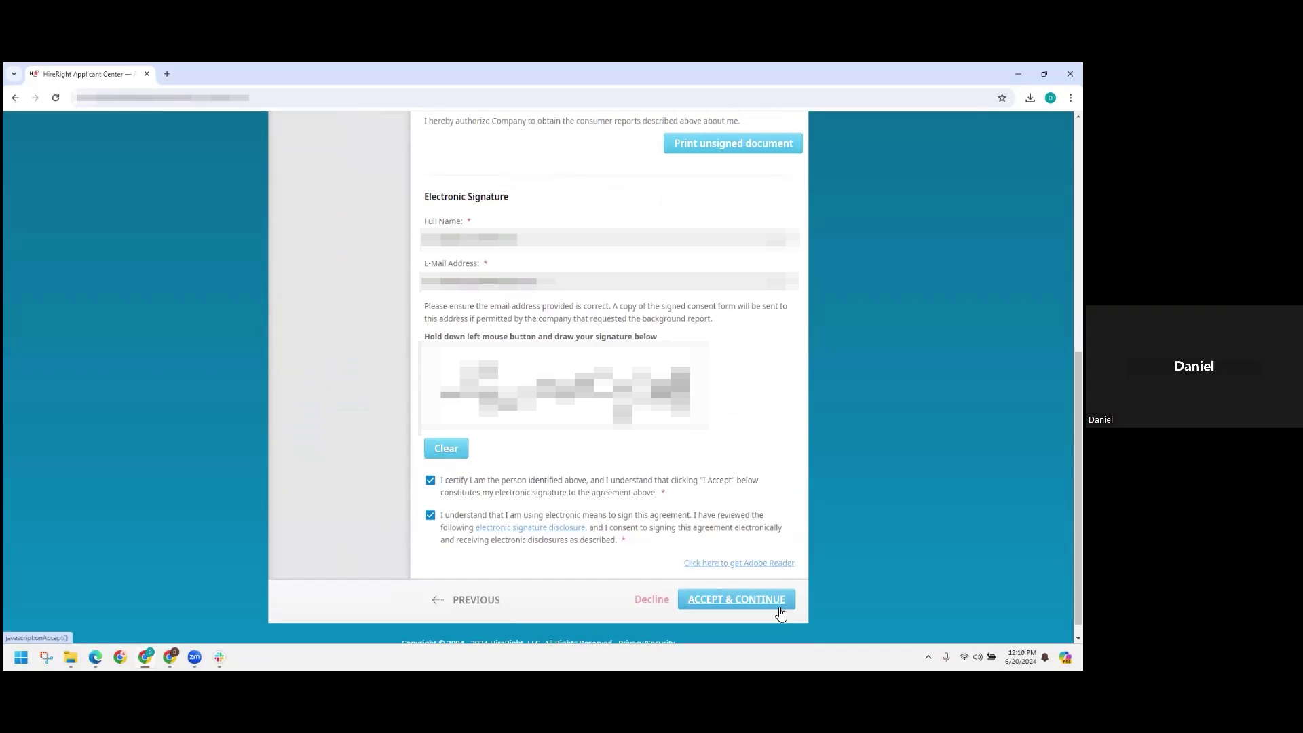
pyautogui.click(775, 601)
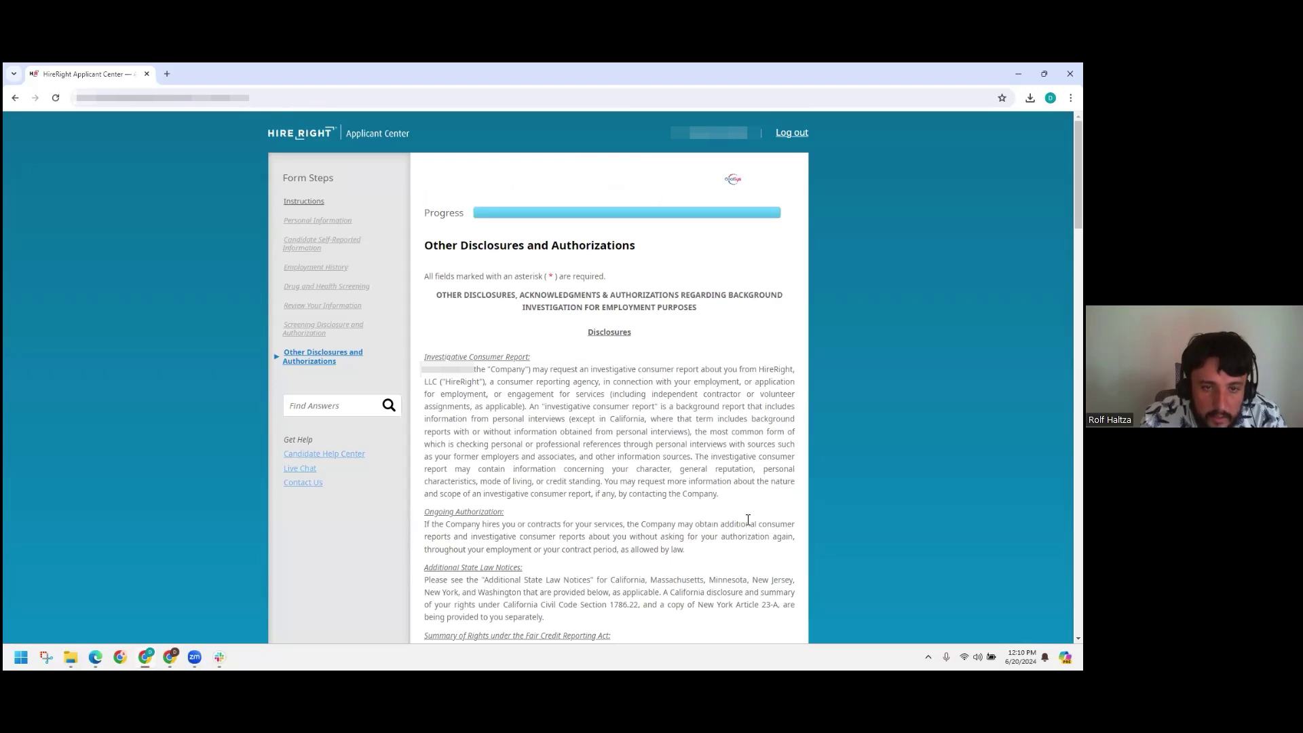
# Read the disclosures and the Acknowledgments & Authorization text, and highlight the clause "dishonesty or material omission may disqualify me from consideration for employment.".
pyautogui.scroll(-1, 748, 520)
pyautogui.scroll(-1, 748, 520)
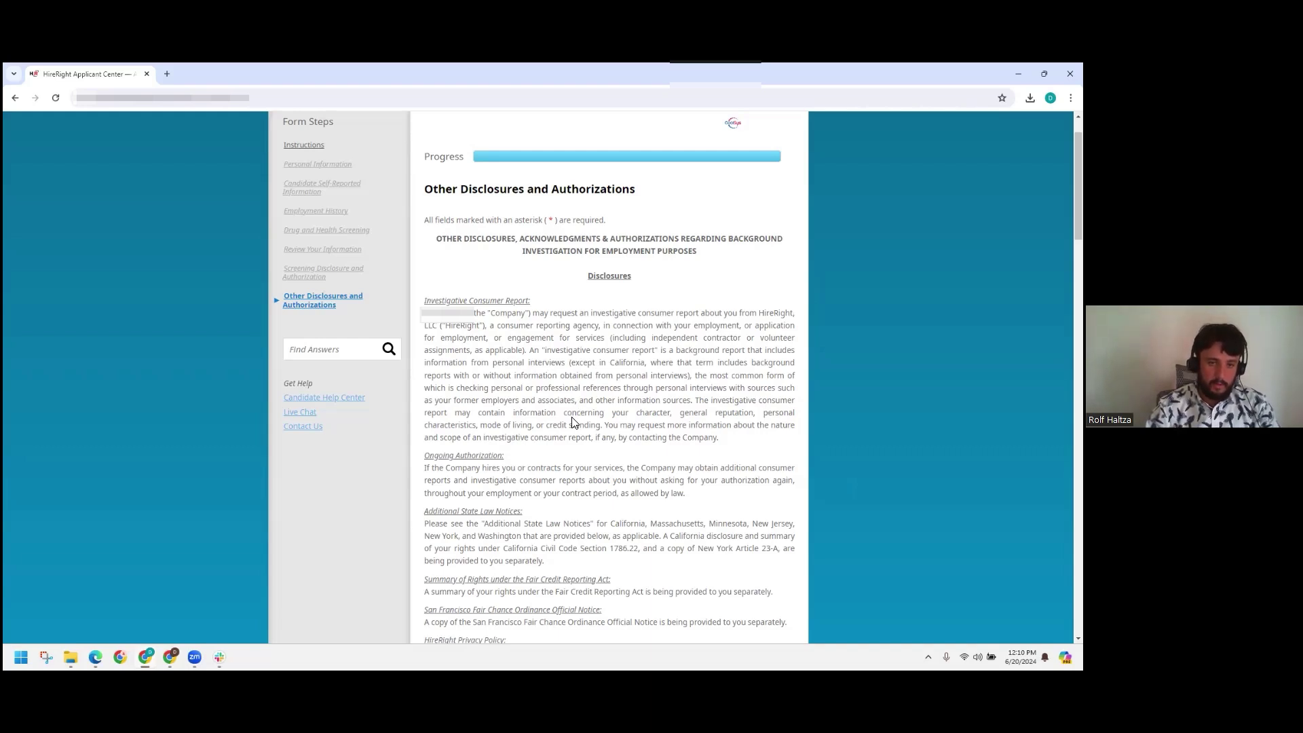
pyautogui.scroll(-3, 574, 422)
pyautogui.scroll(-4, 576, 422)
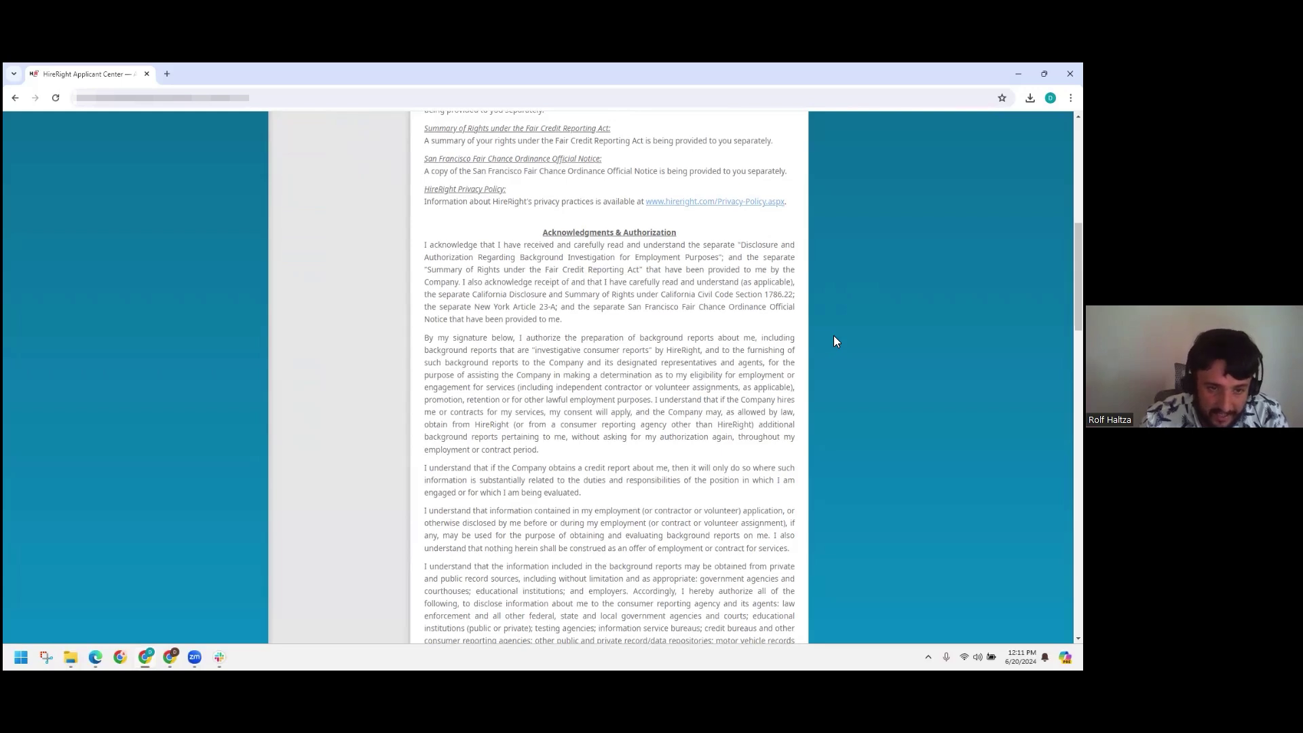
pyautogui.scroll(-1, 833, 342)
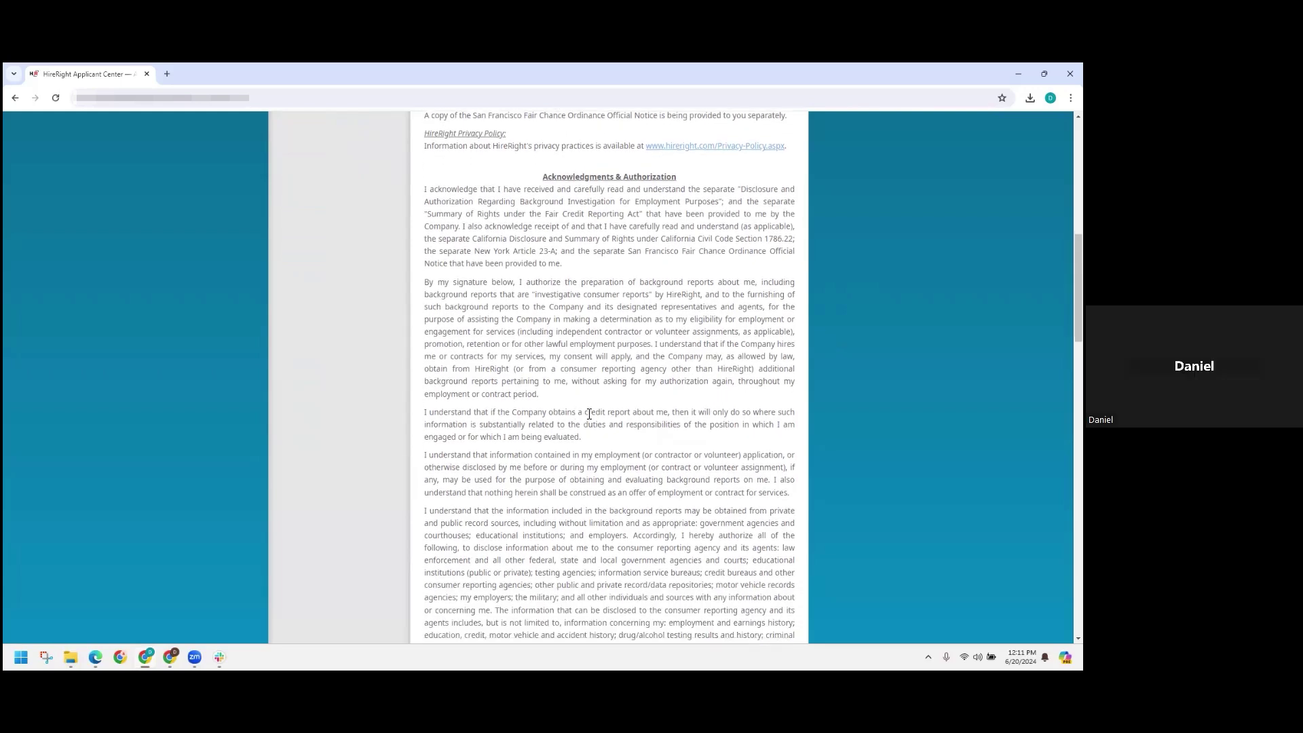
pyautogui.scroll(-1, 589, 413)
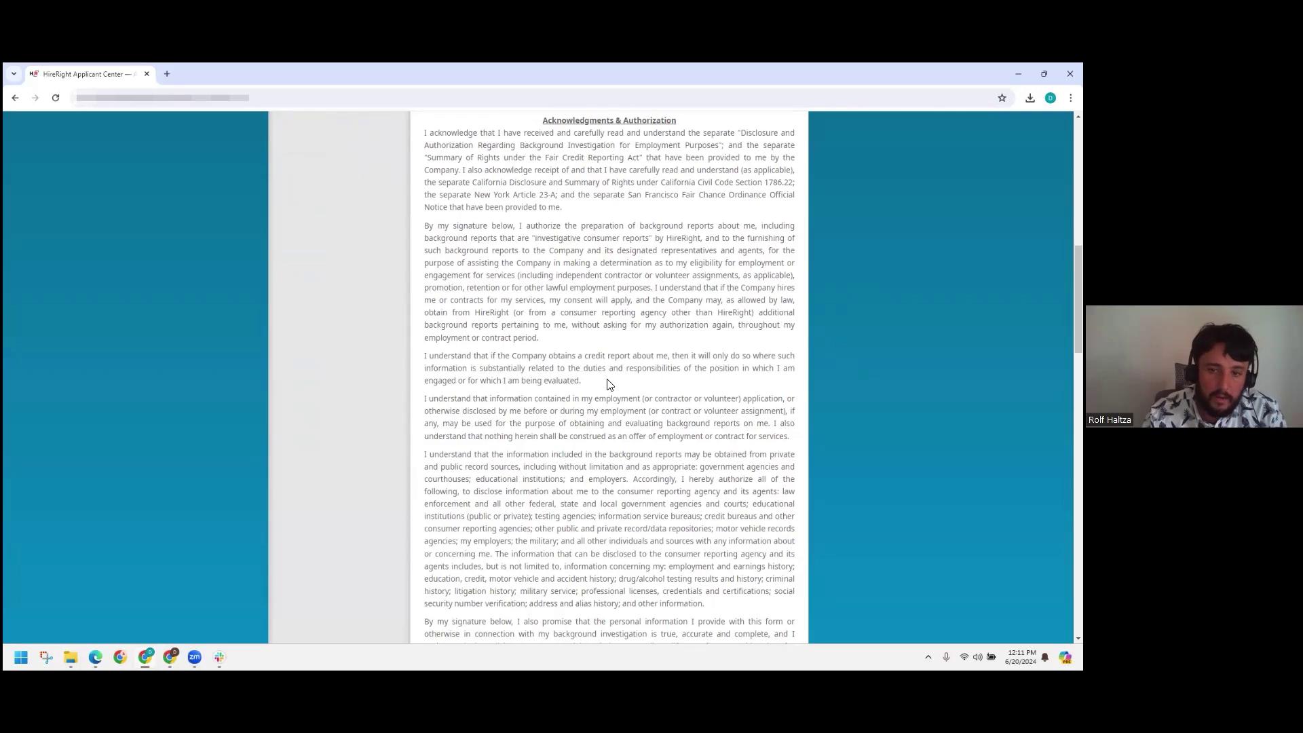
pyautogui.scroll(-1, 609, 384)
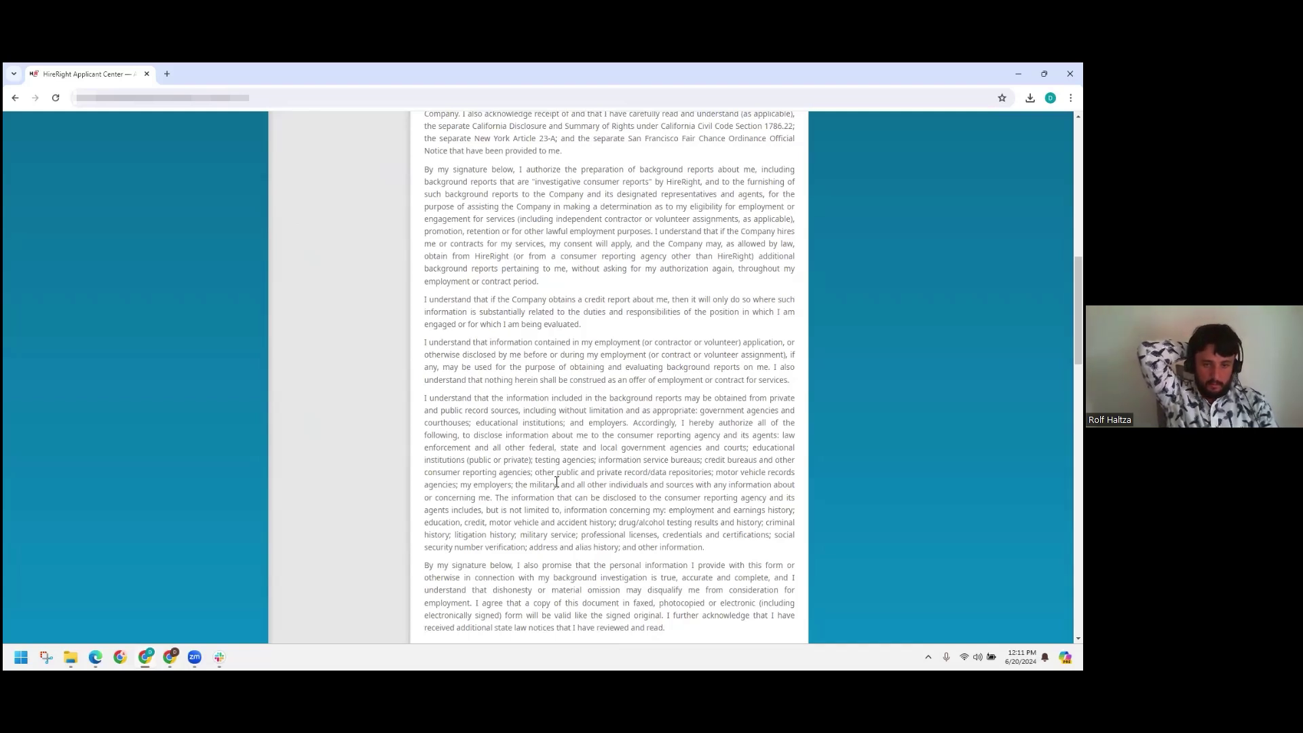
pyautogui.scroll(-1, 536, 536)
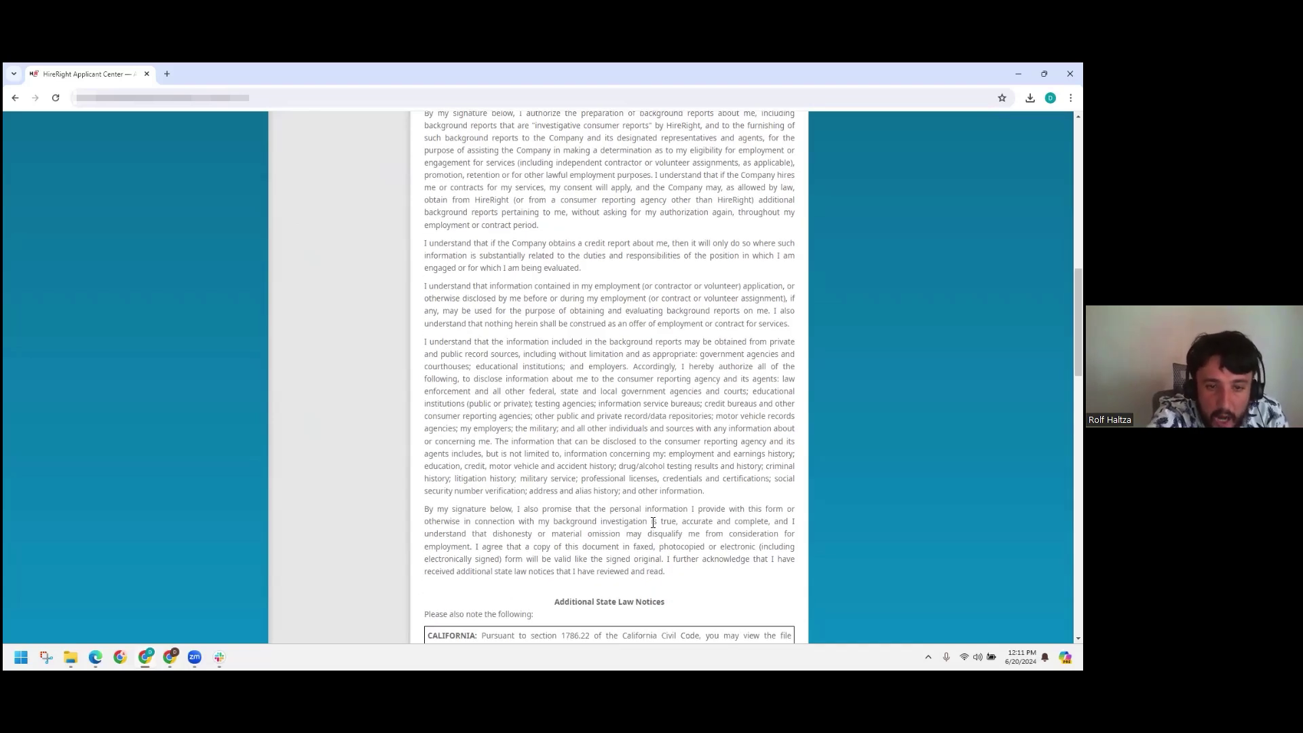
pyautogui.moveTo(493, 533)
pyautogui.mouseDown()
pyautogui.moveTo(591, 550)
pyautogui.moveTo(665, 541)
pyautogui.moveTo(474, 548)
pyautogui.mouseUp()
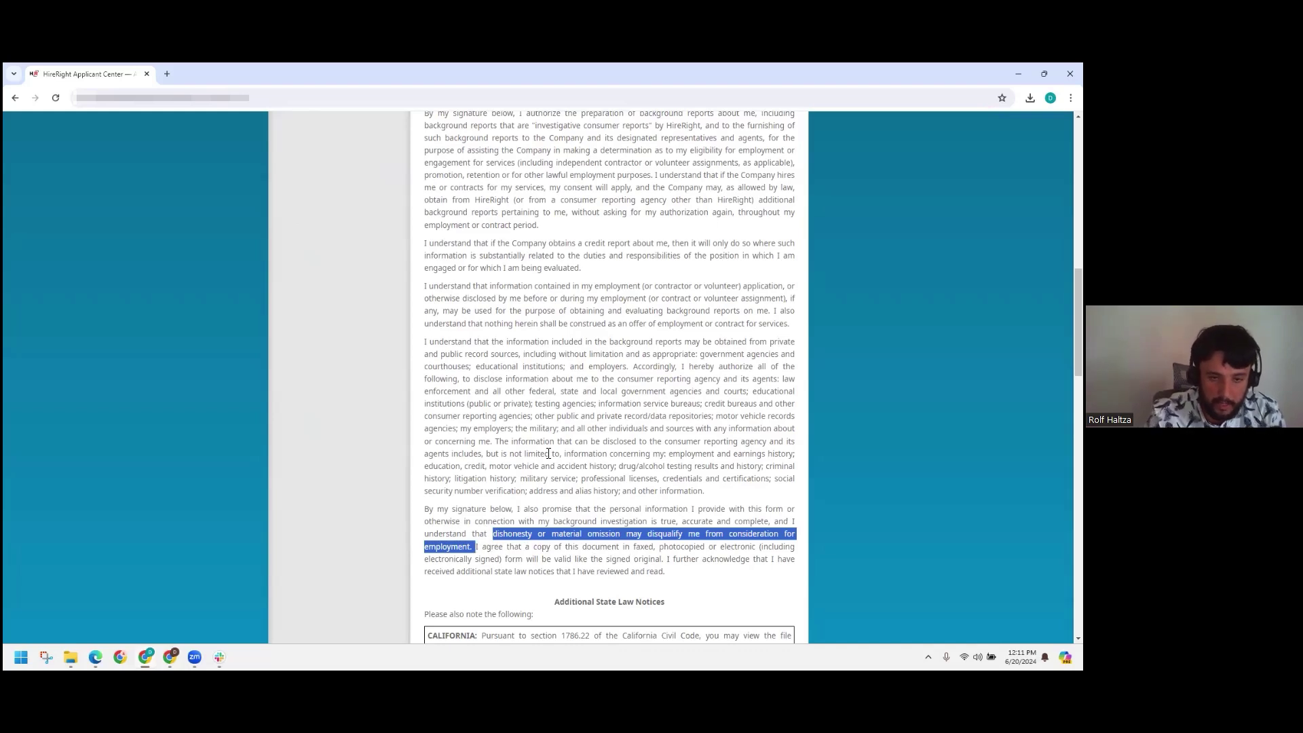